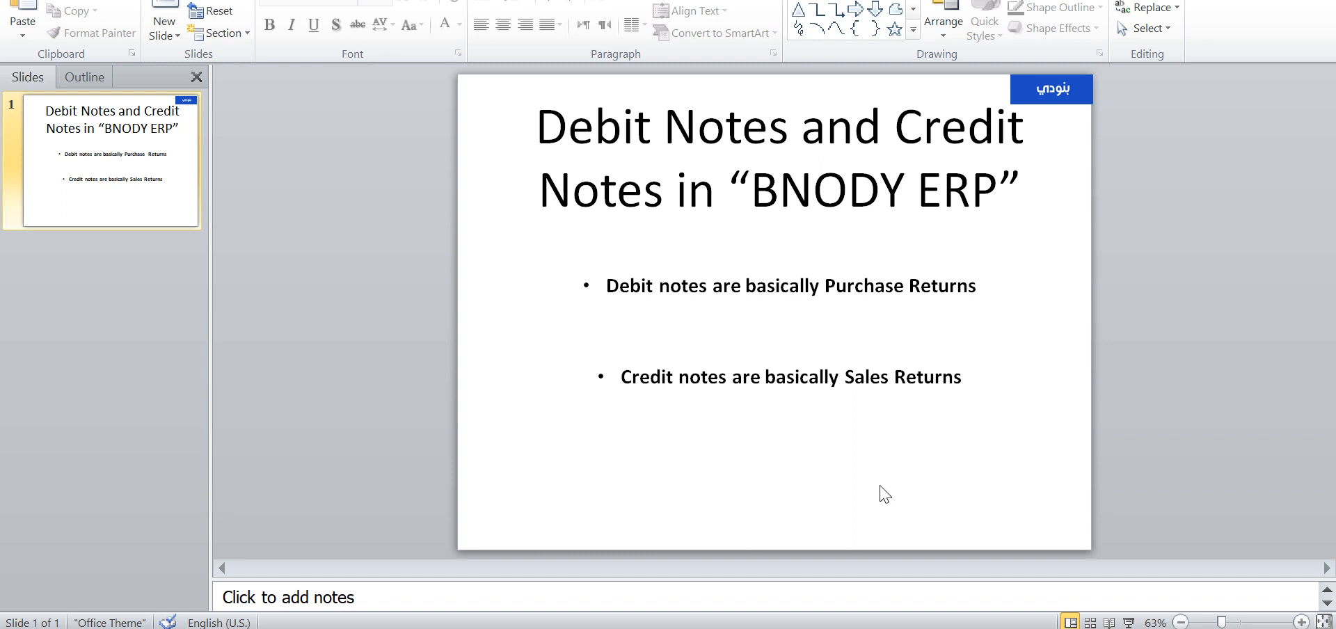
# - Switch to BNODY ERP in the browser and start a new debit note from the Finance section
pyautogui.click(757, 627)
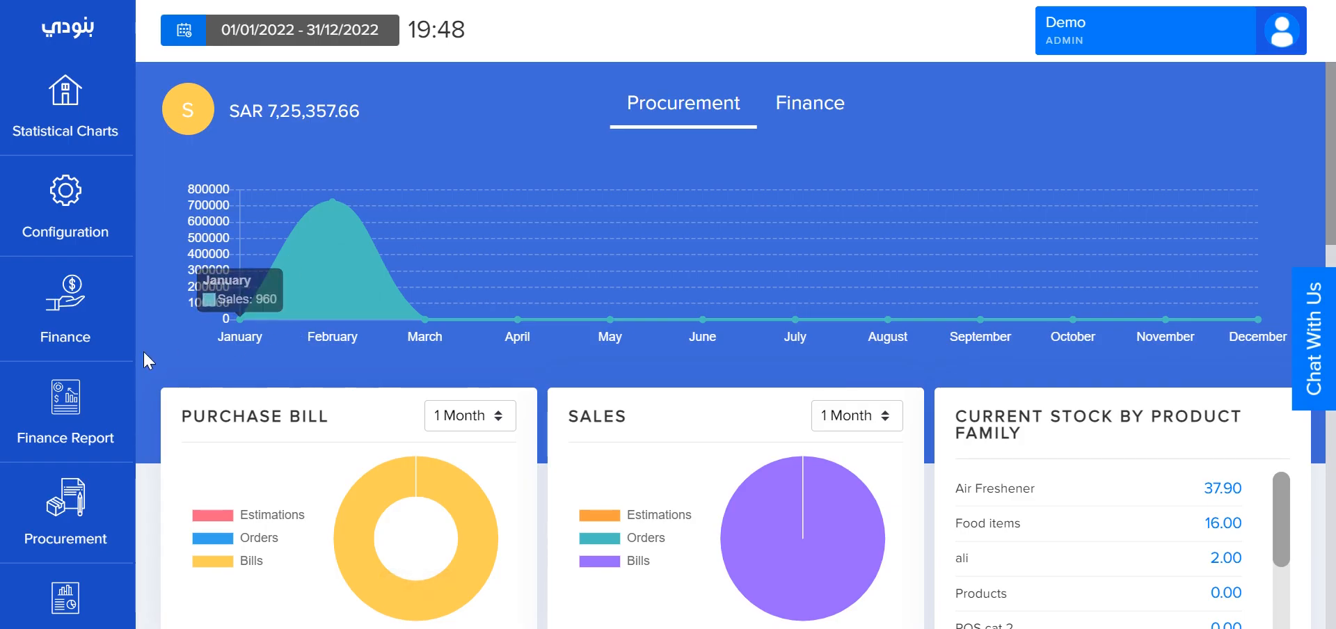
pyautogui.click(71, 336)
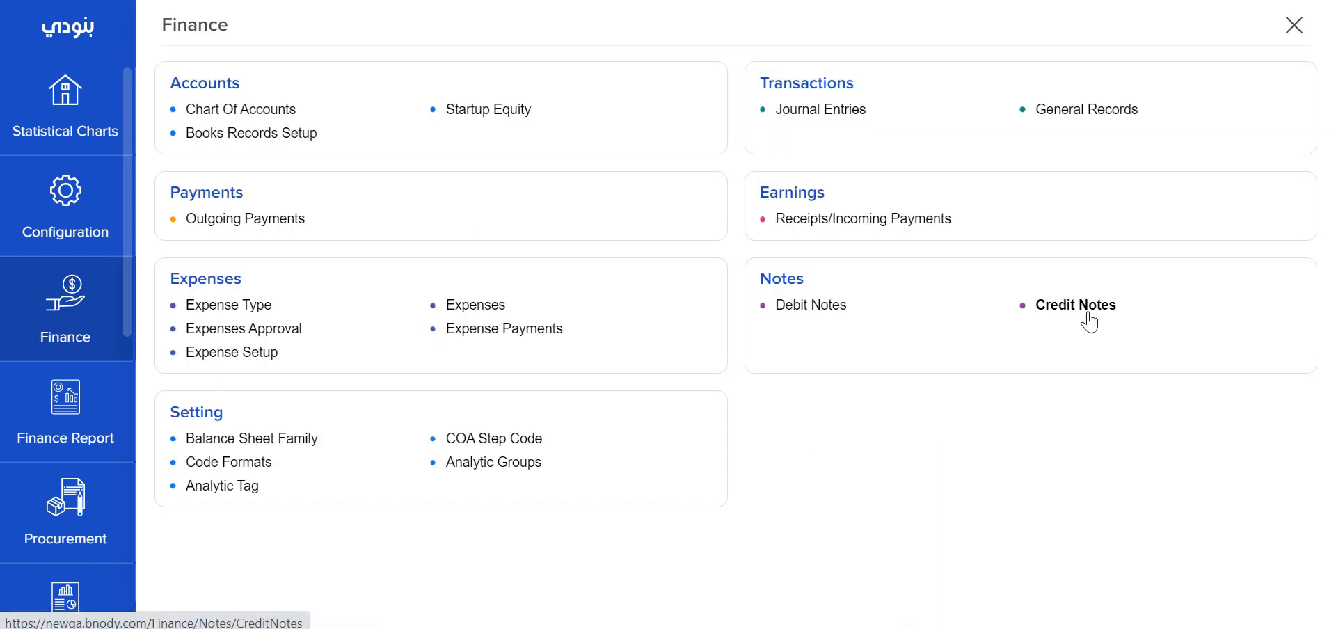
pyautogui.click(814, 311)
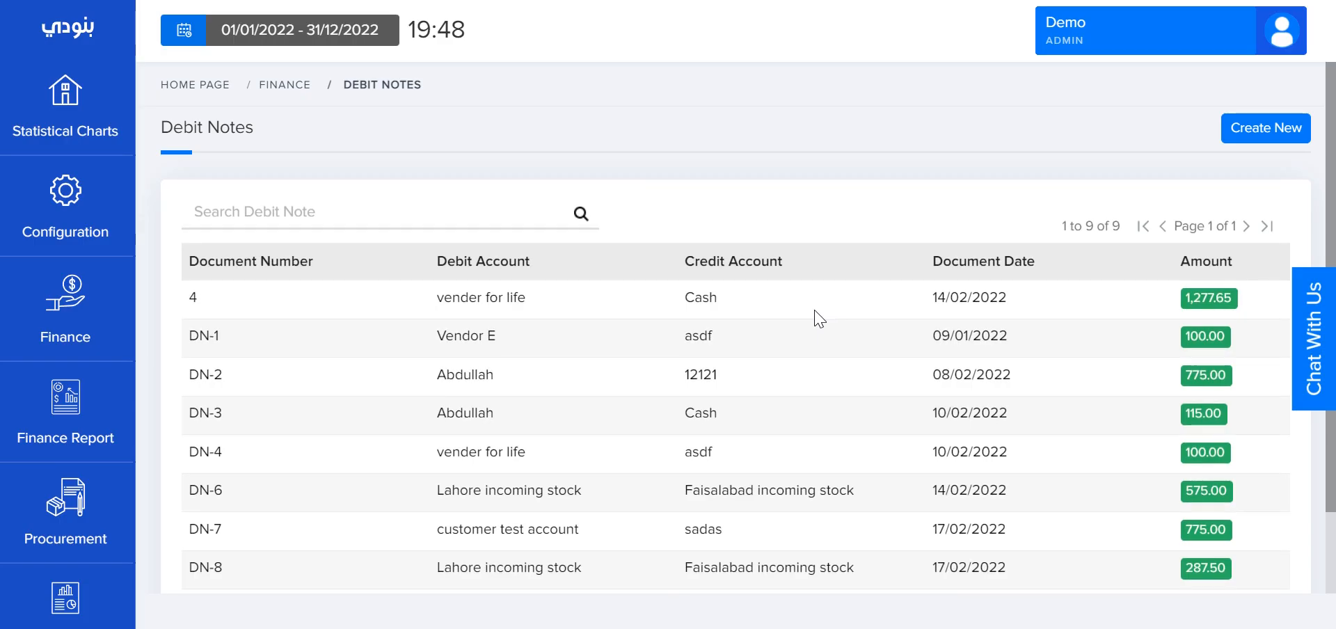
pyautogui.click(1257, 139)
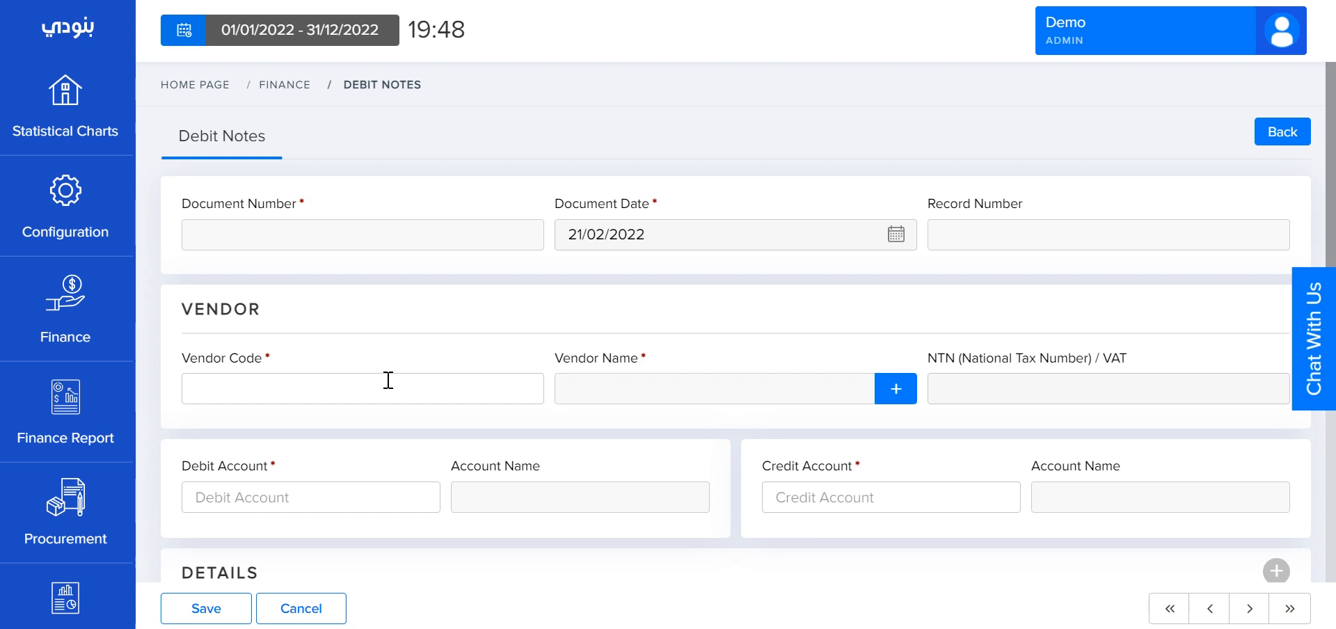
# - Choose Unity Trading Est. as the debit note's vendor and Cash as its credit account
pyautogui.click(388, 380)
pyautogui.write('unity')
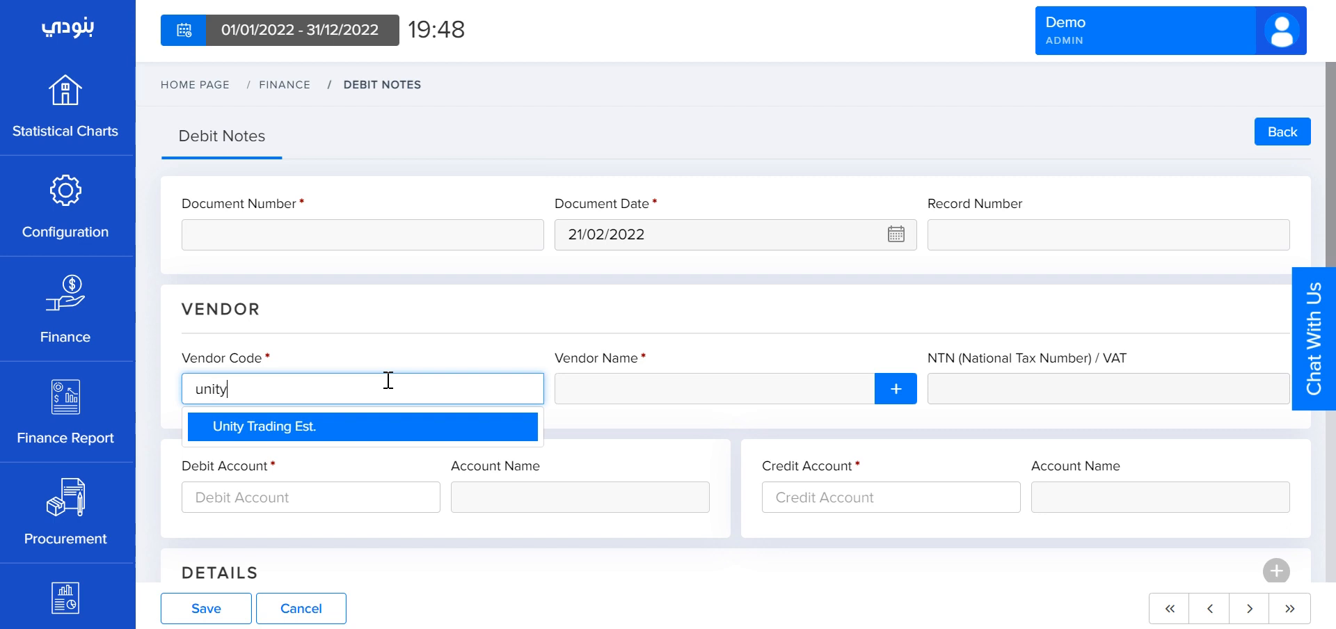
pyautogui.click(347, 430)
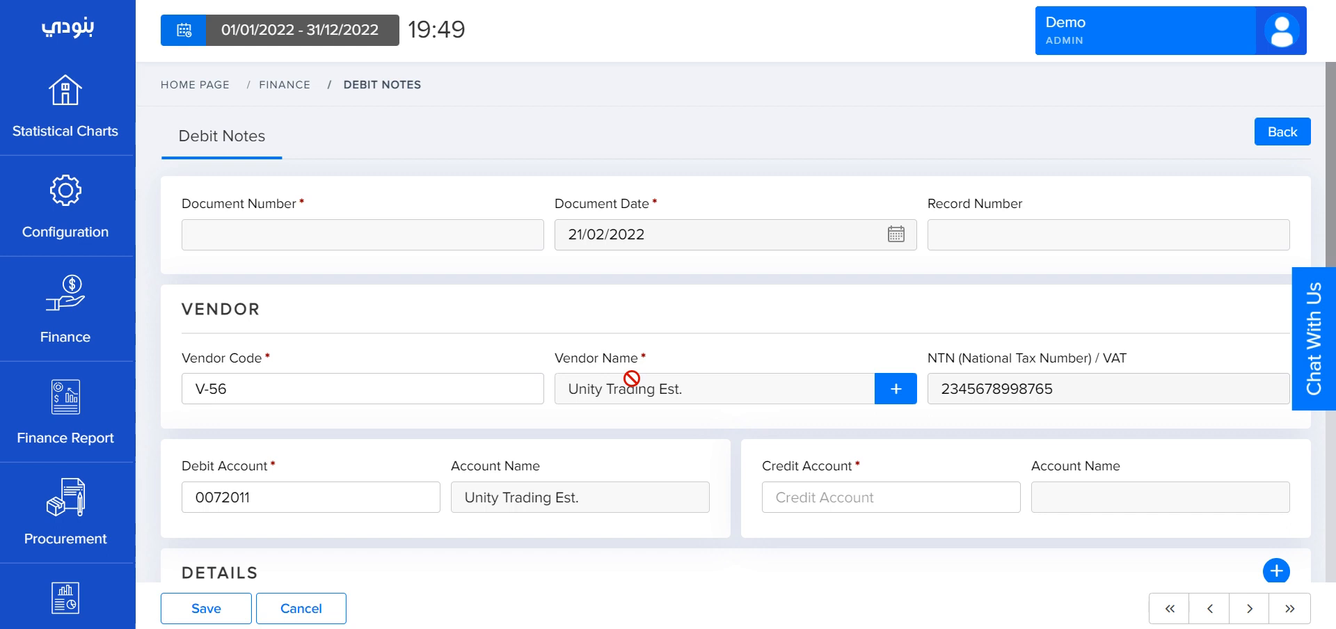
pyautogui.click(882, 495)
pyautogui.write('cash')
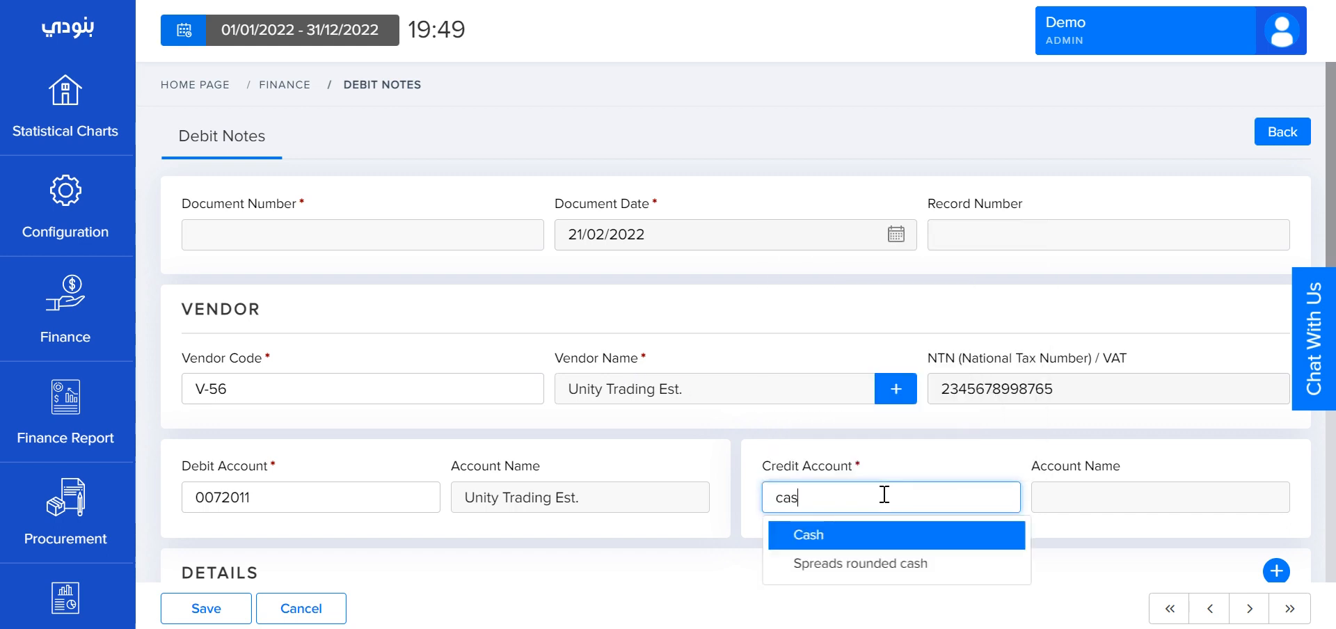
pyautogui.click(878, 541)
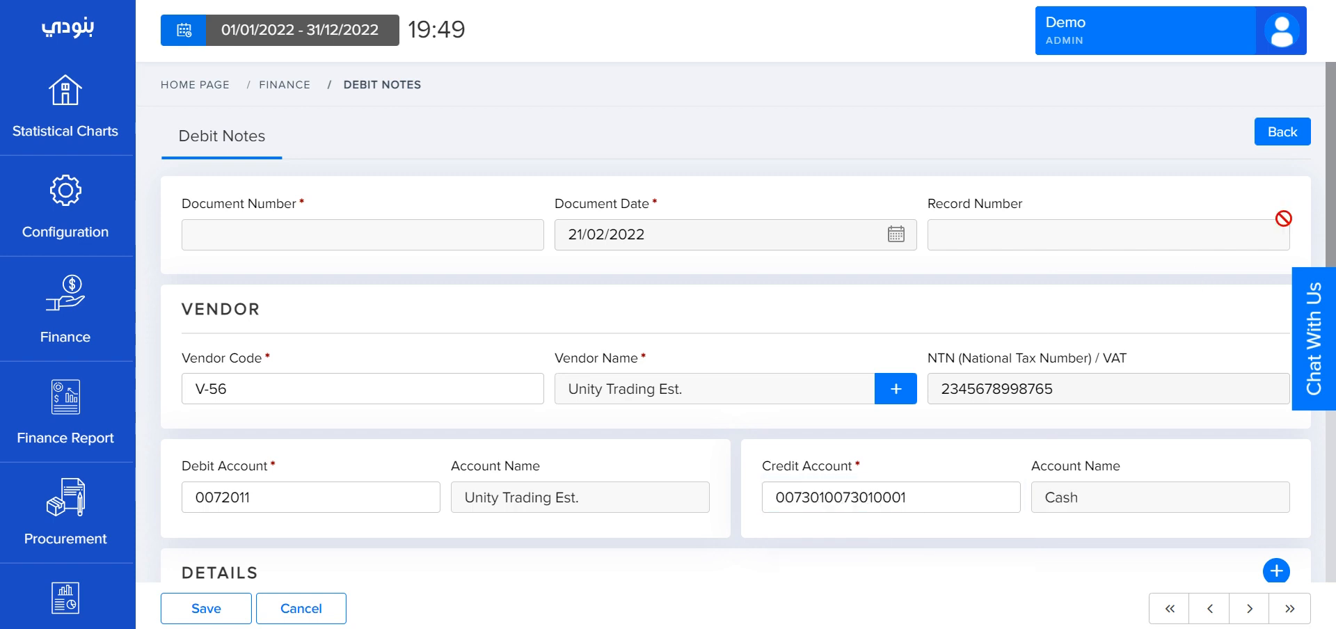
# - Add two more detail rows and describe the three rows as "first item", "second item" and "third item"
pyautogui.scroll(-5, 1284, 218)
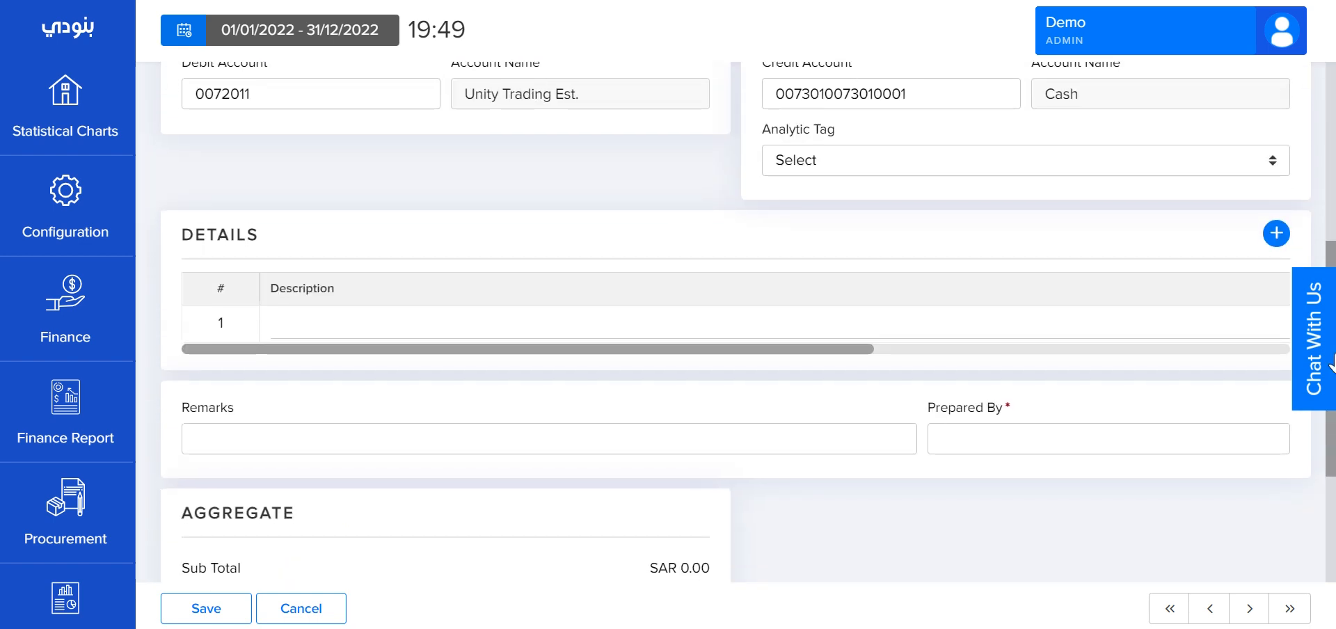
pyautogui.click(1276, 234)
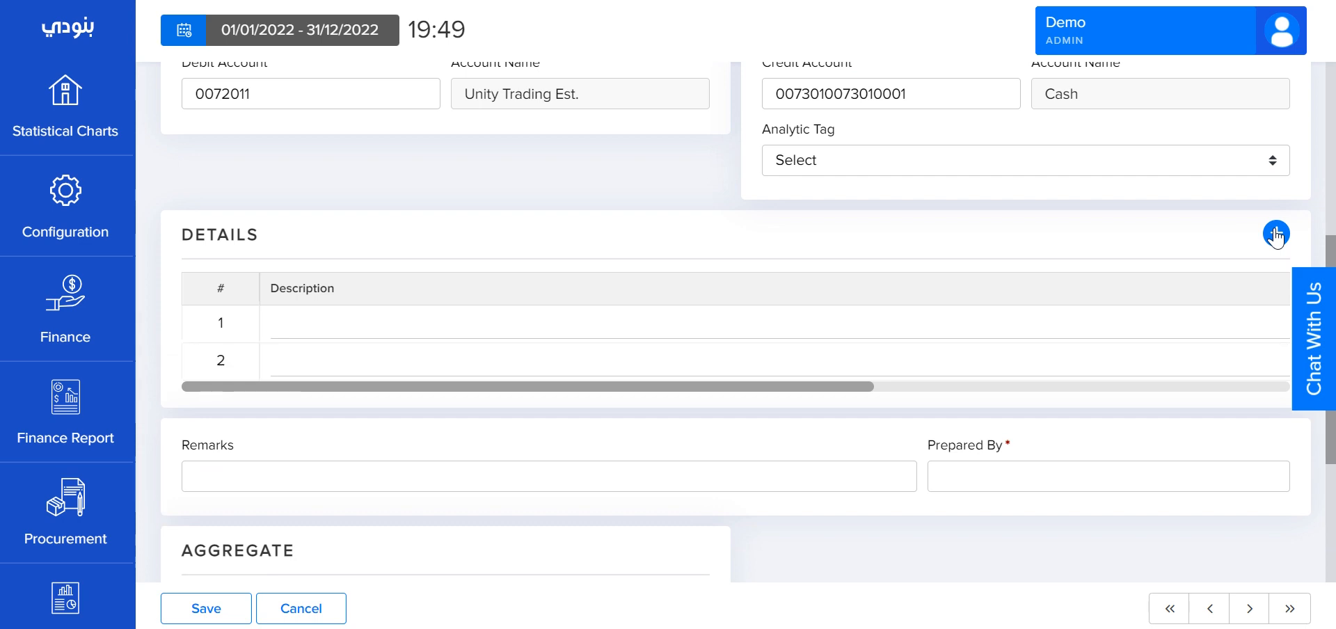
pyautogui.click(1276, 234)
pyautogui.click(697, 324)
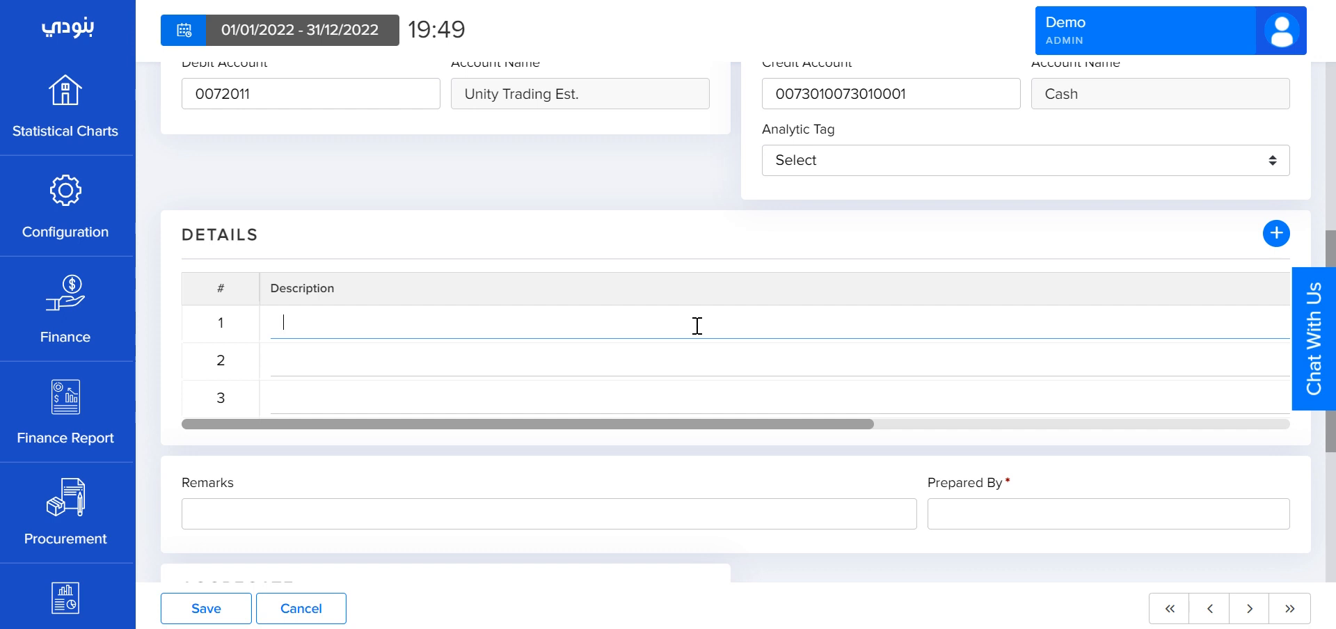
pyautogui.write('first item')
pyautogui.click(629, 350)
pyautogui.write('fecond item')
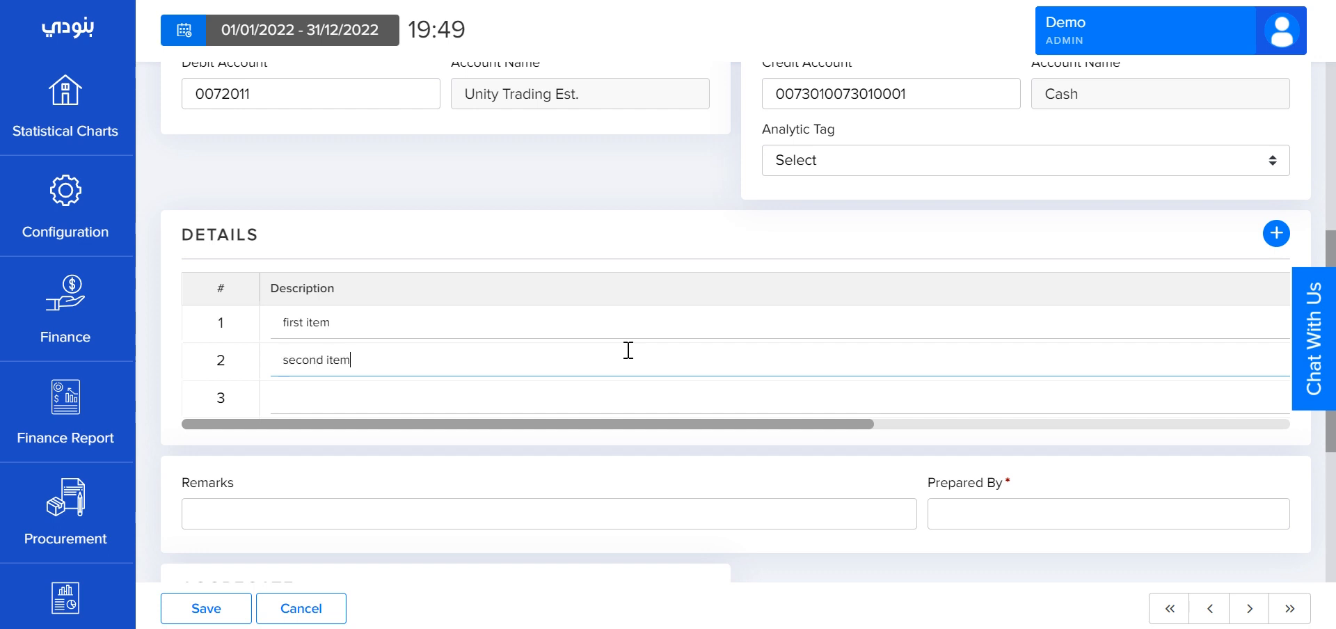
pyautogui.click(596, 395)
pyautogui.write('thir')
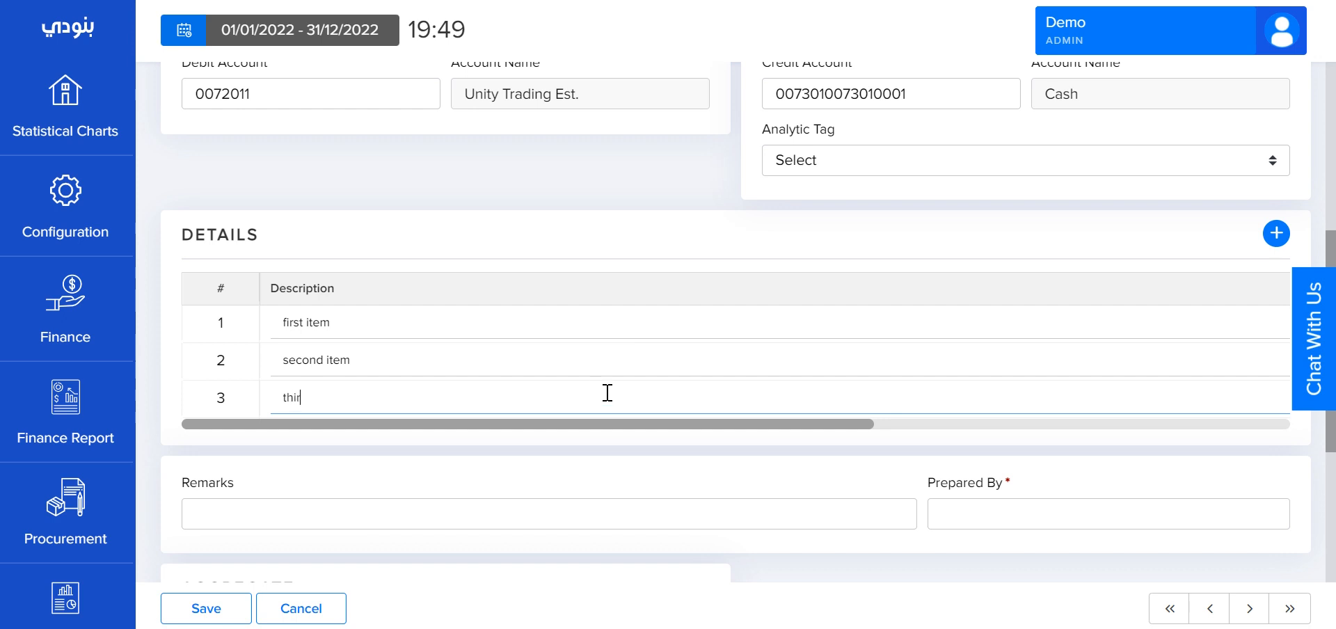
pyautogui.write('d item')
# - Set the amount of each of the three detail rows to 10
pyautogui.moveTo(647, 425); pyautogui.dragTo(1100, 426)
pyautogui.click(994, 330)
pyautogui.write('10')
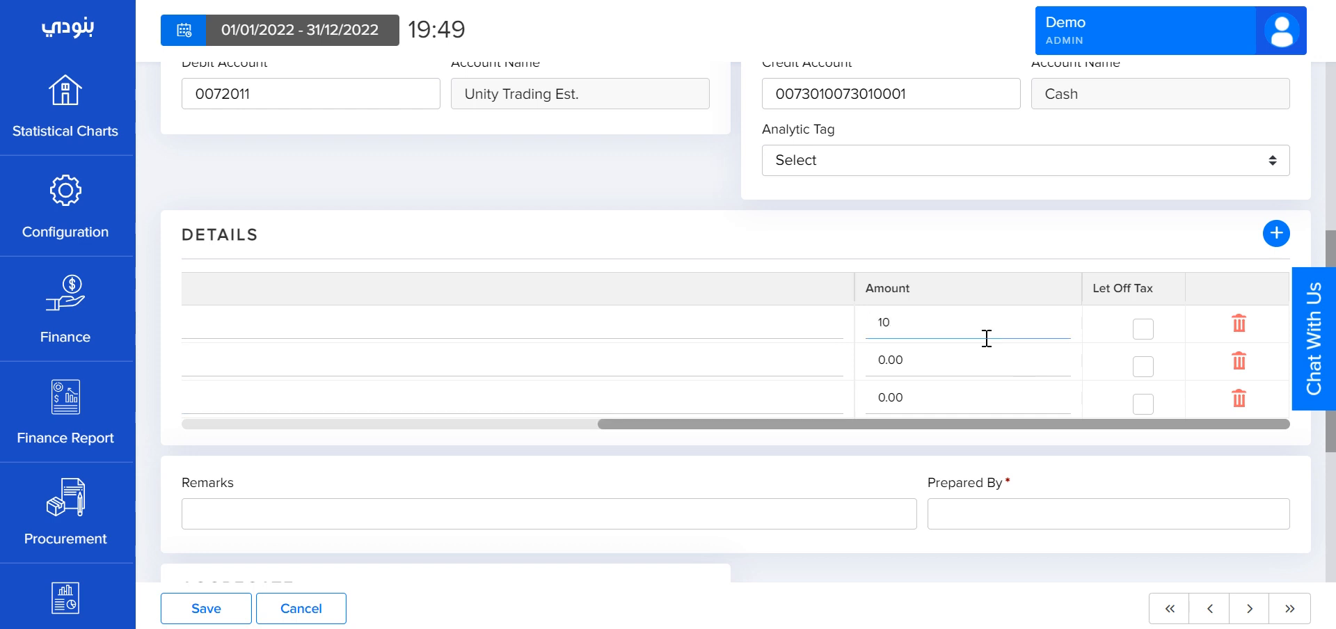
pyautogui.click(958, 365)
pyautogui.write('10')
pyautogui.click(926, 399)
pyautogui.write('10')
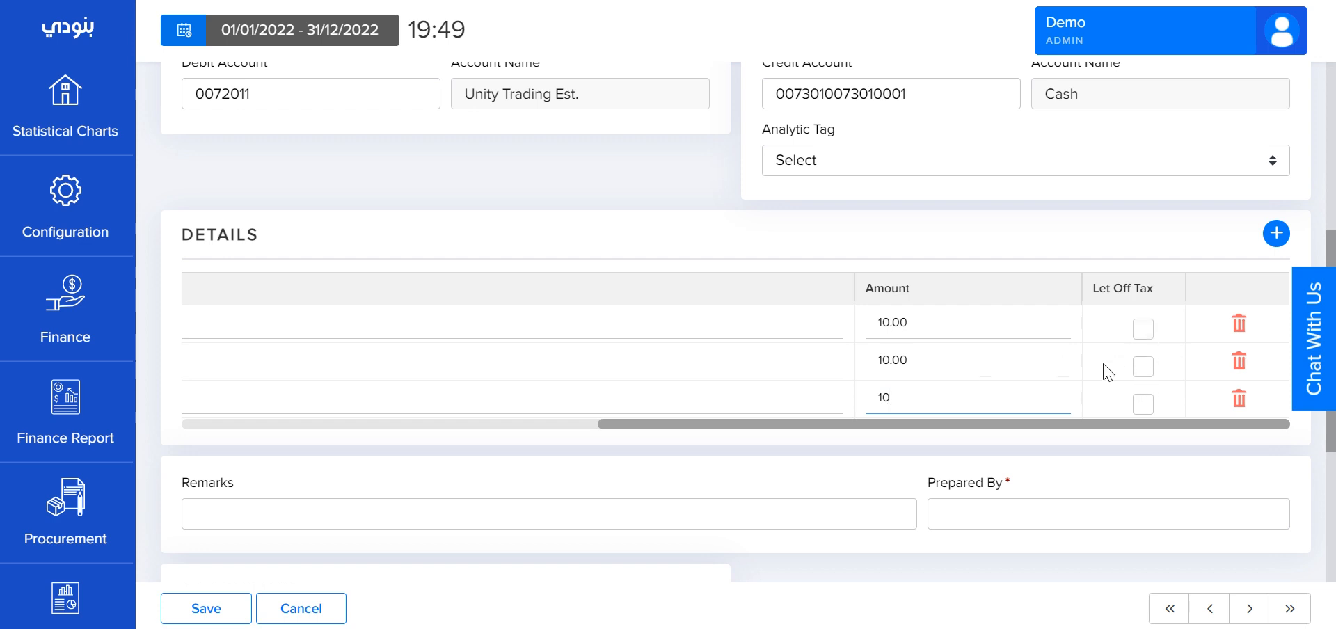
pyautogui.click(1071, 315)
pyautogui.click(1078, 272)
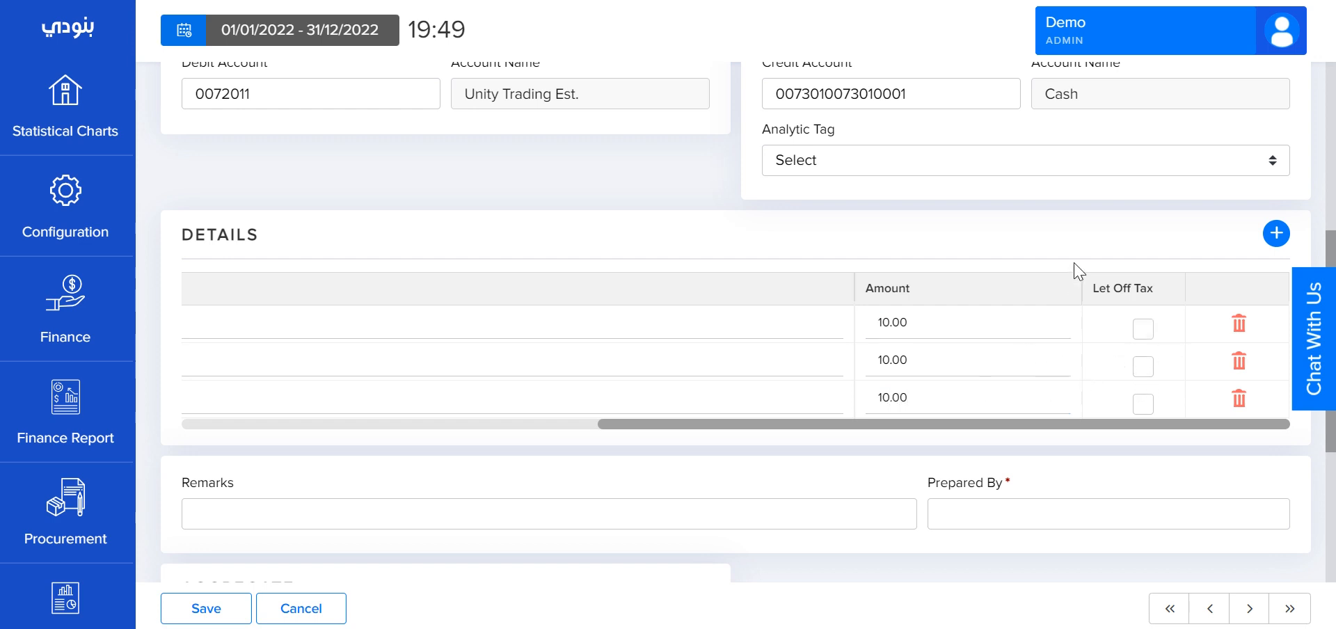
# - Enable Let Off Tax for the first item in the details table
pyautogui.moveTo(993, 426); pyautogui.dragTo(522, 453)
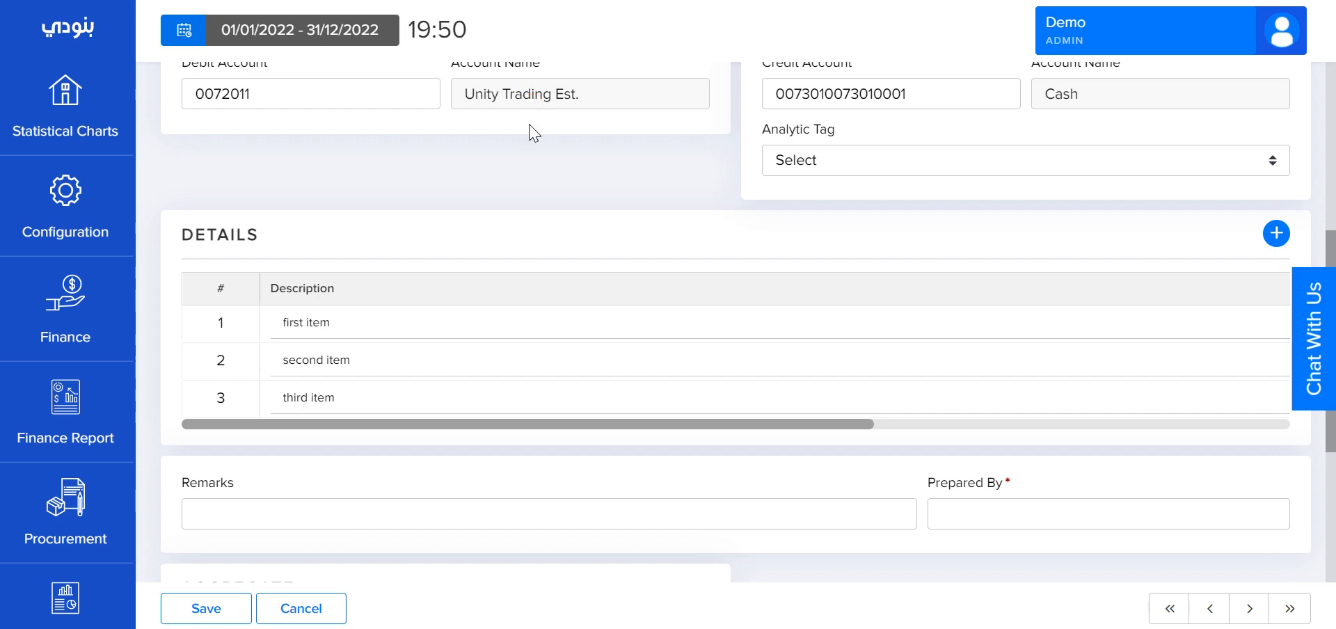
pyautogui.moveTo(567, 433); pyautogui.dragTo(1079, 408)
pyautogui.click(1144, 329)
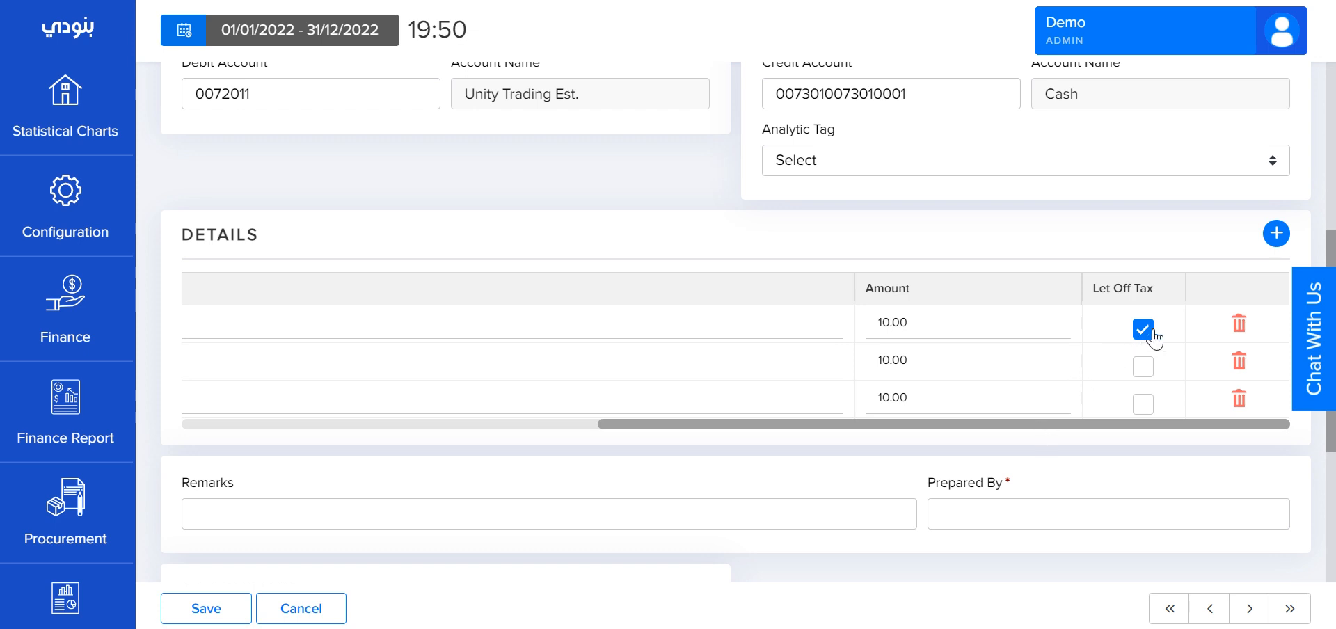
pyautogui.moveTo(1010, 430); pyautogui.dragTo(1185, 424)
# - Set the Tax Group ID in the Aggregate section to VAT Group
pyautogui.scroll(-5, 1334, 595)
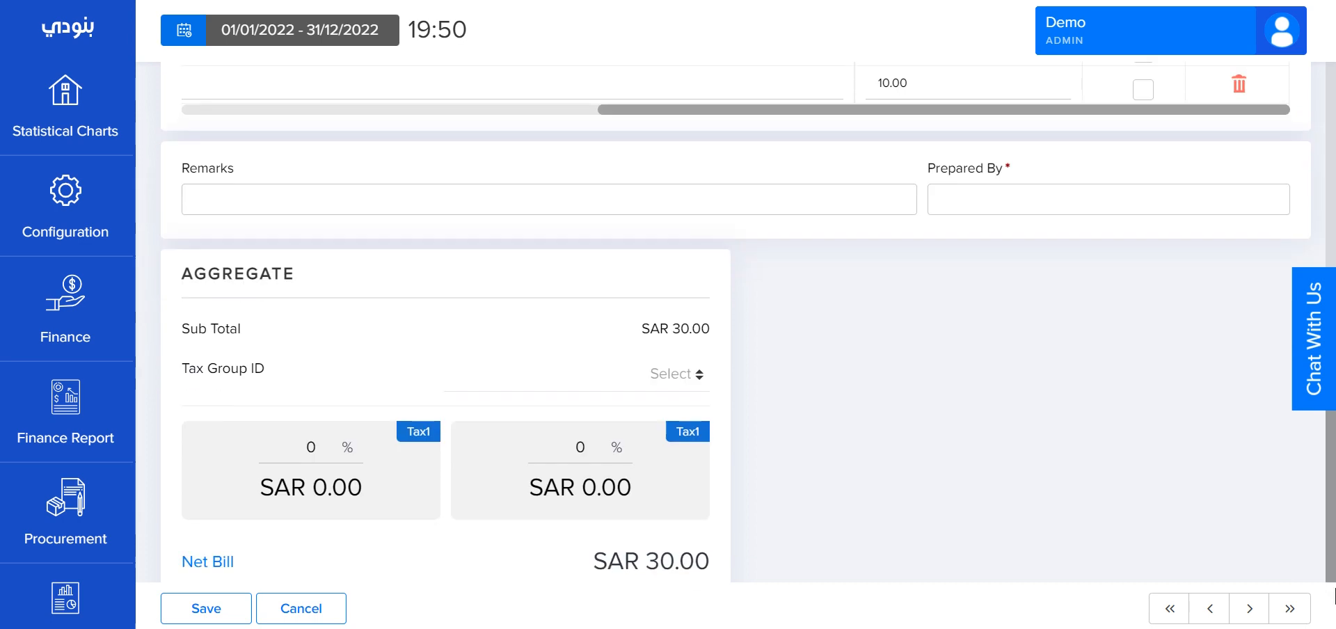
pyautogui.scroll(-1, 1333, 595)
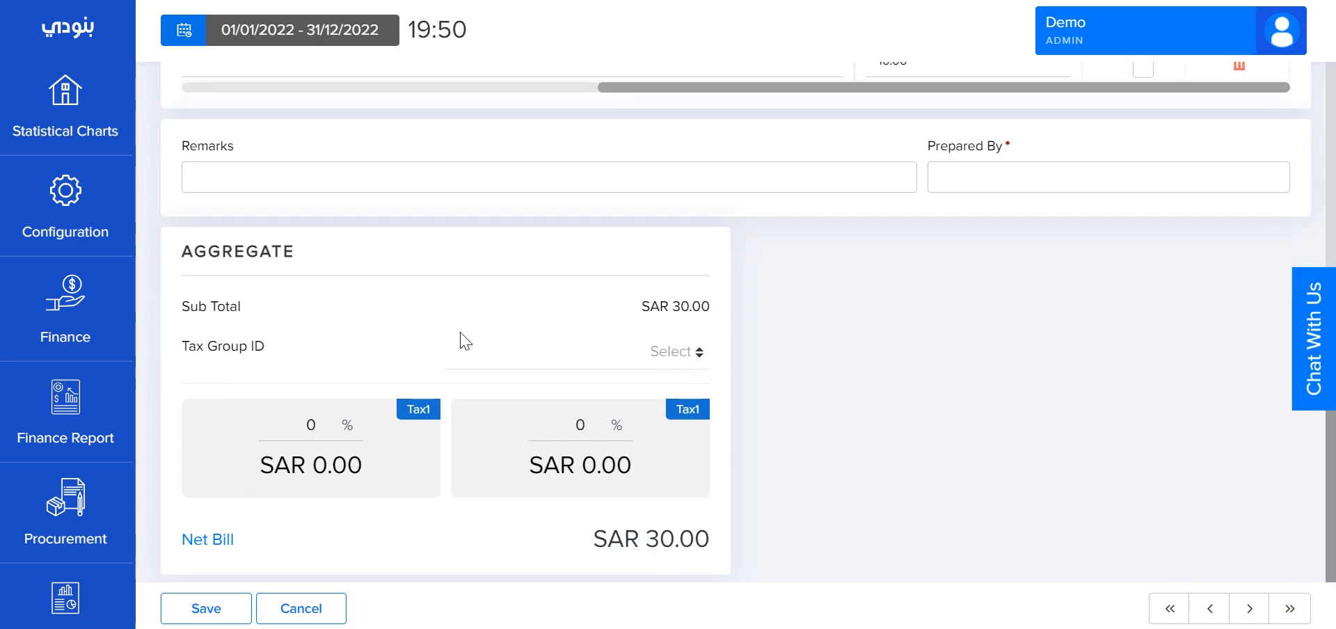
pyautogui.click(618, 350)
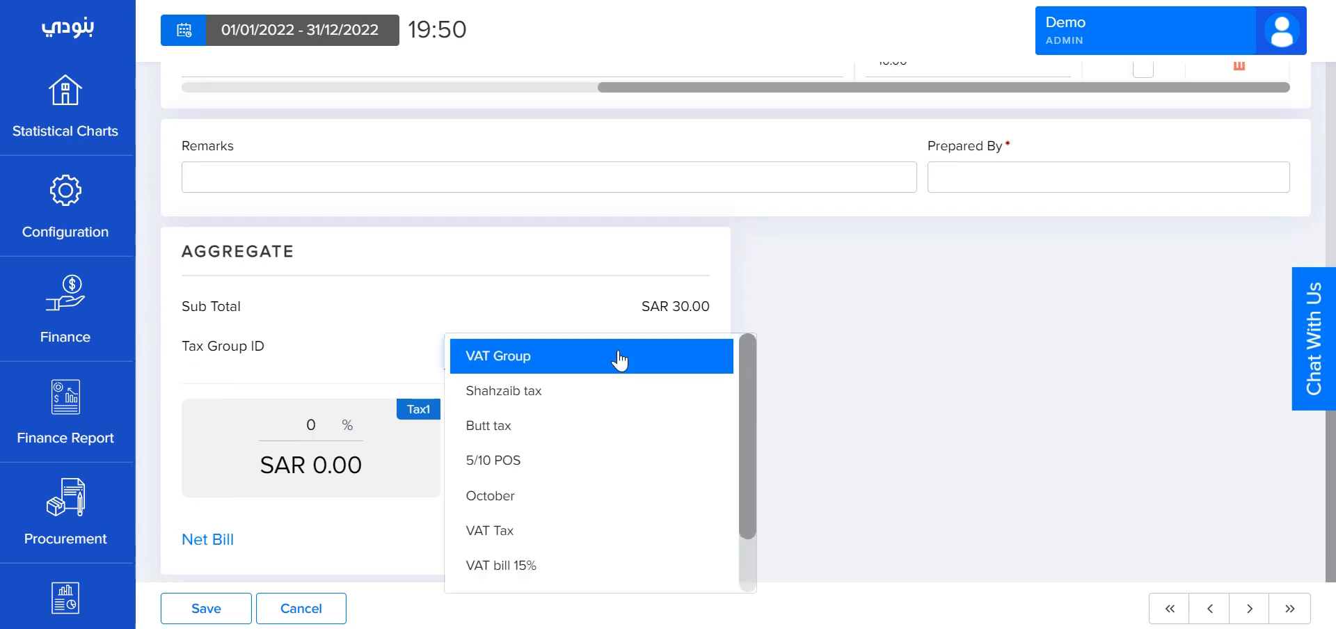
pyautogui.click(554, 359)
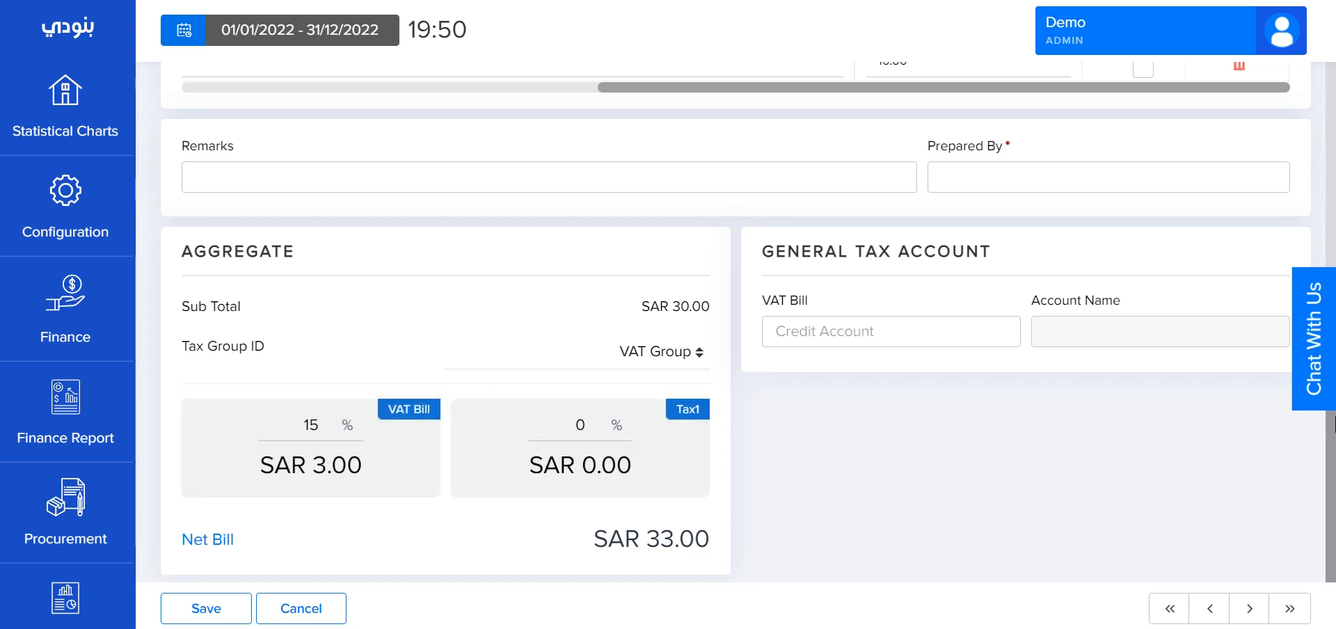
# - Toggle the first item's Let Off Tax option off and back on to compare its effect on the totals
pyautogui.scroll(5, 1334, 475)
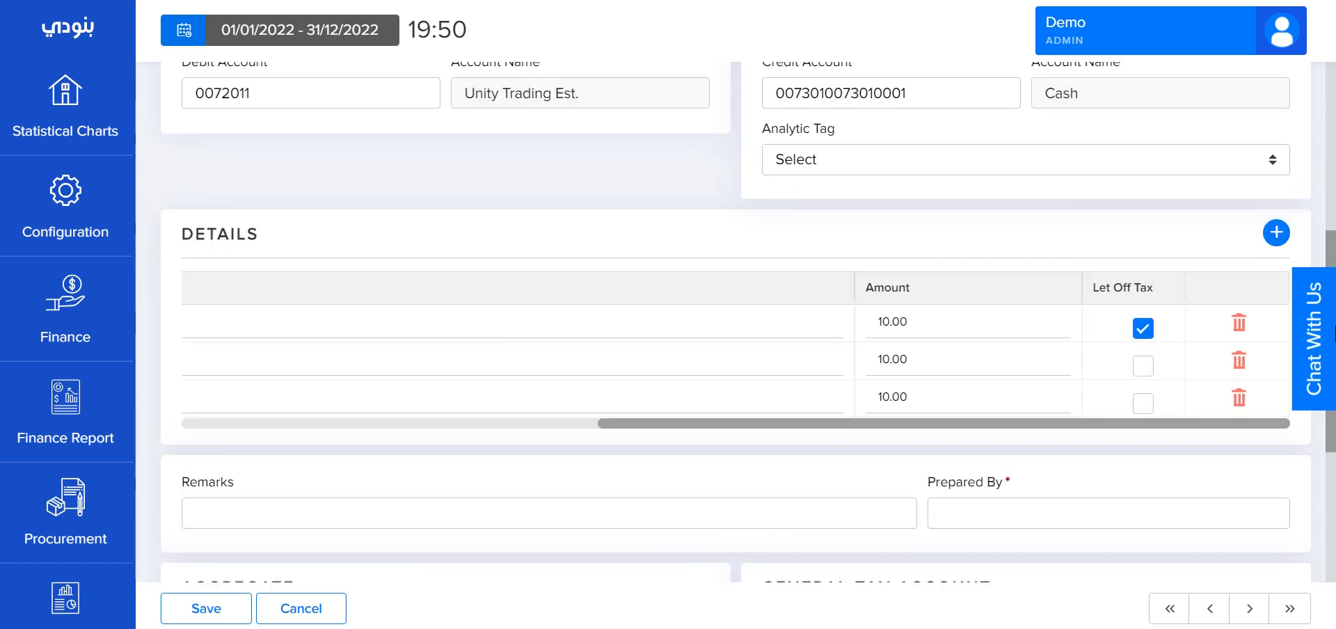
pyautogui.click(1148, 334)
pyautogui.scroll(-5, 1334, 599)
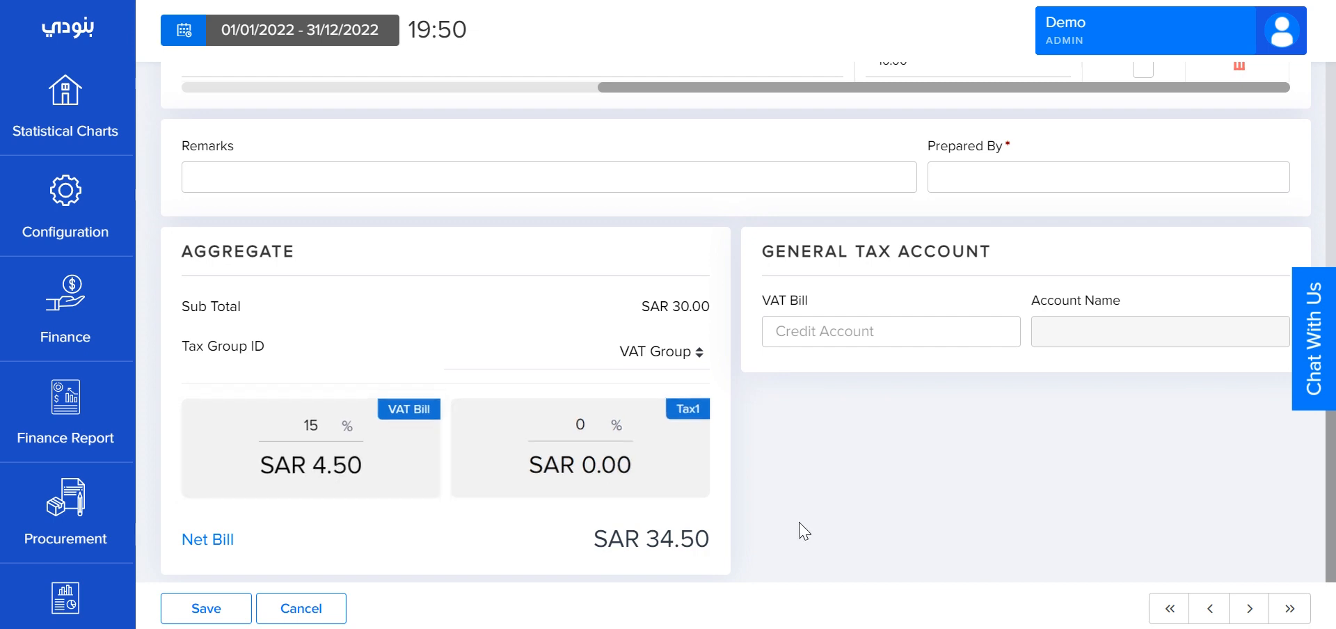
pyautogui.scroll(5, 1173, 323)
pyautogui.click(1143, 306)
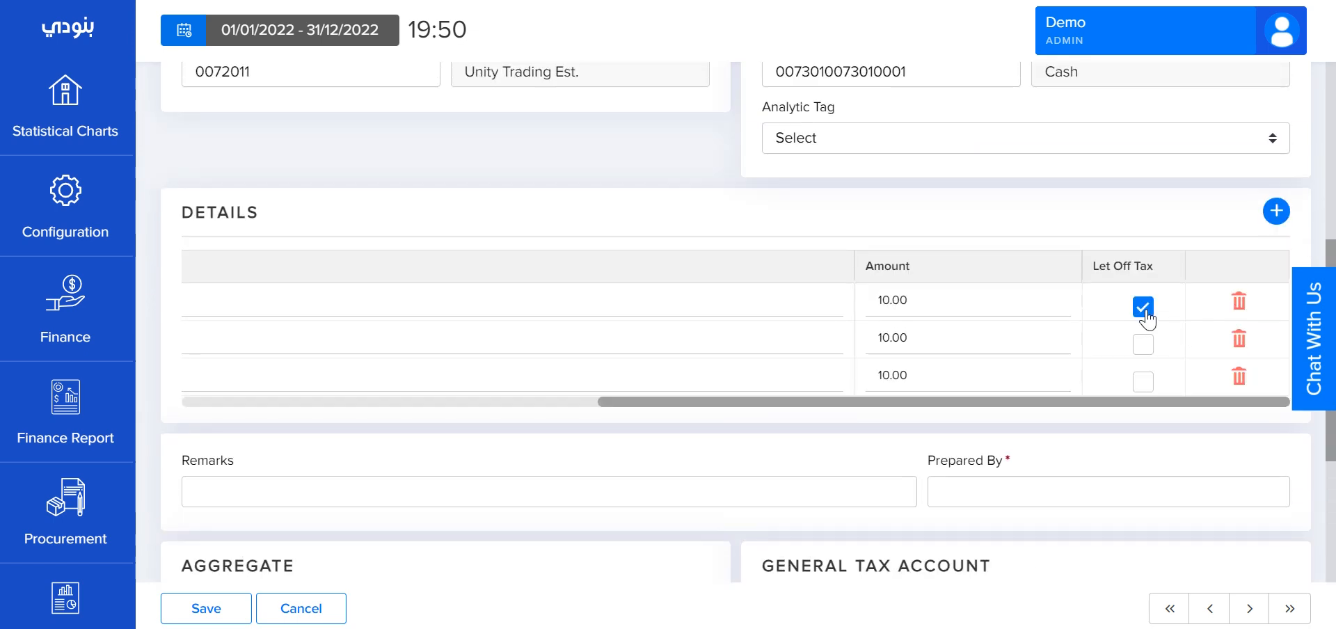
# - Enter the remark "The purchase bill was misplaced so we are creating this" and fill in the preparer's name
pyautogui.scroll(-2, 1307, 501)
pyautogui.click(773, 370)
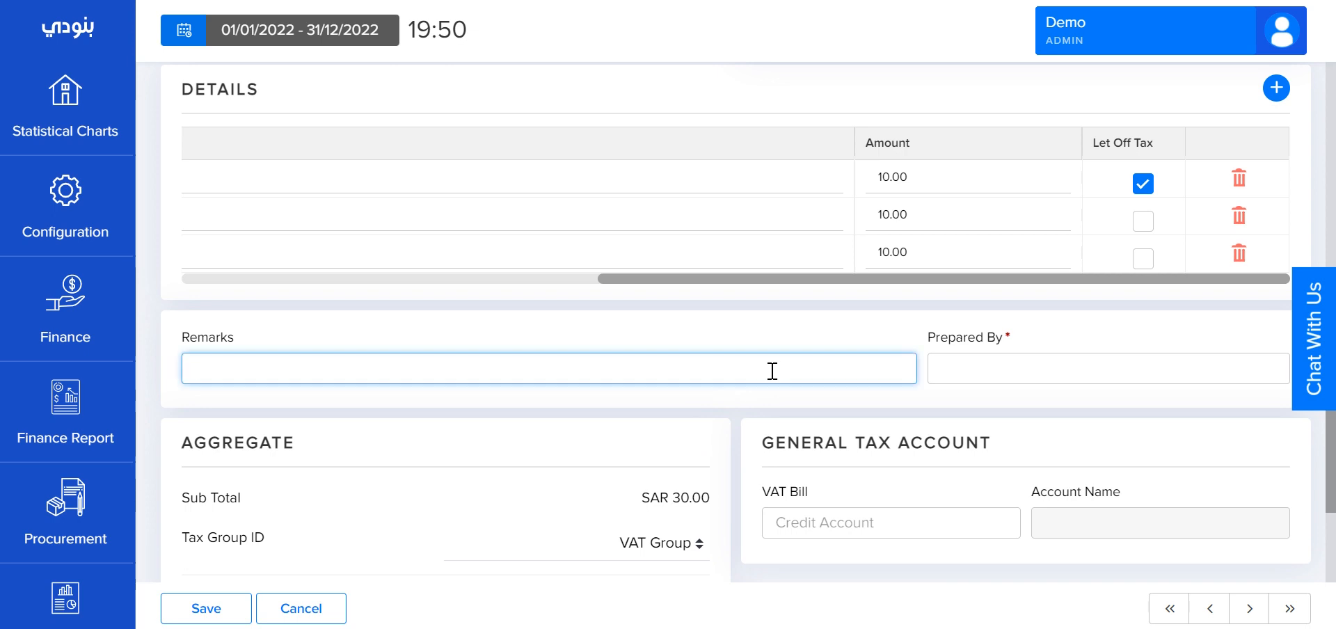
pyautogui.write('The purchase bi')
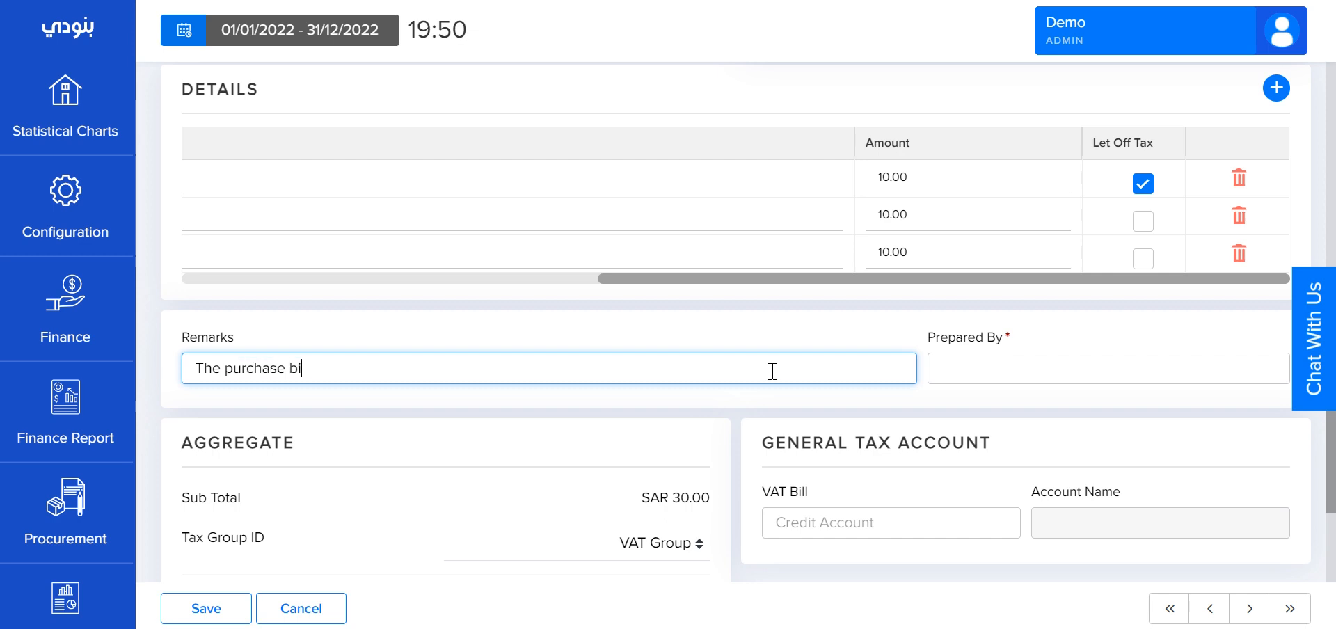
pyautogui.write('ll was misplaced so we')
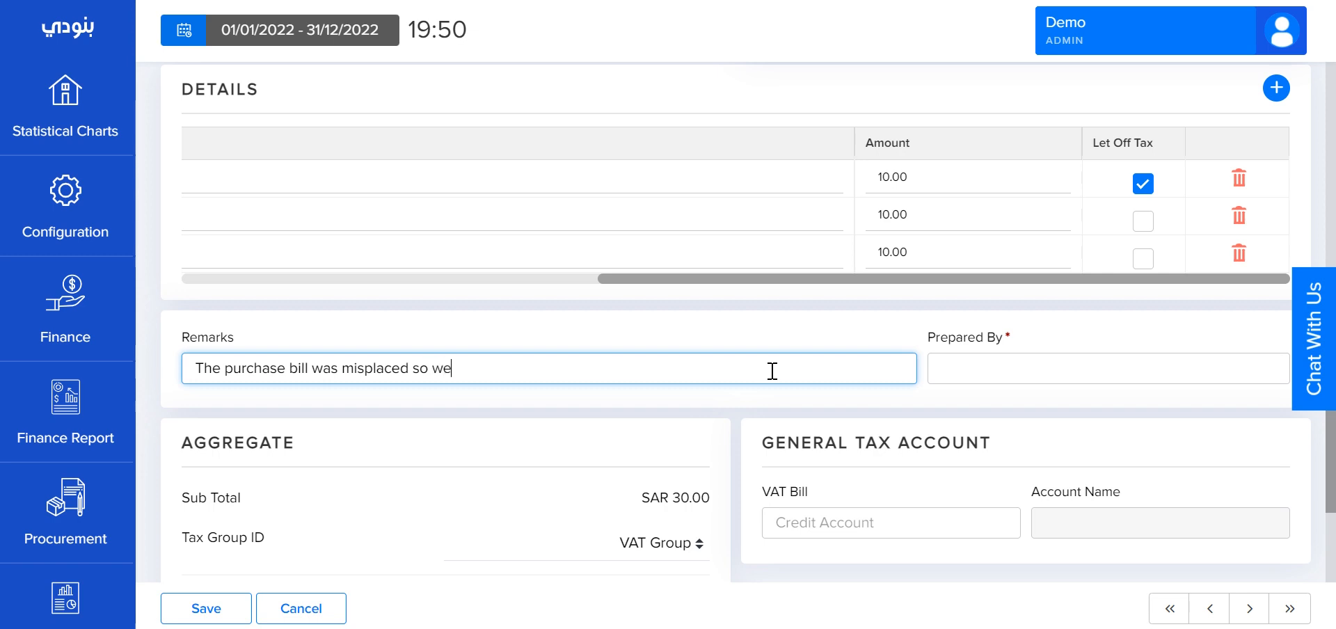
pyautogui.write(' are creating this')
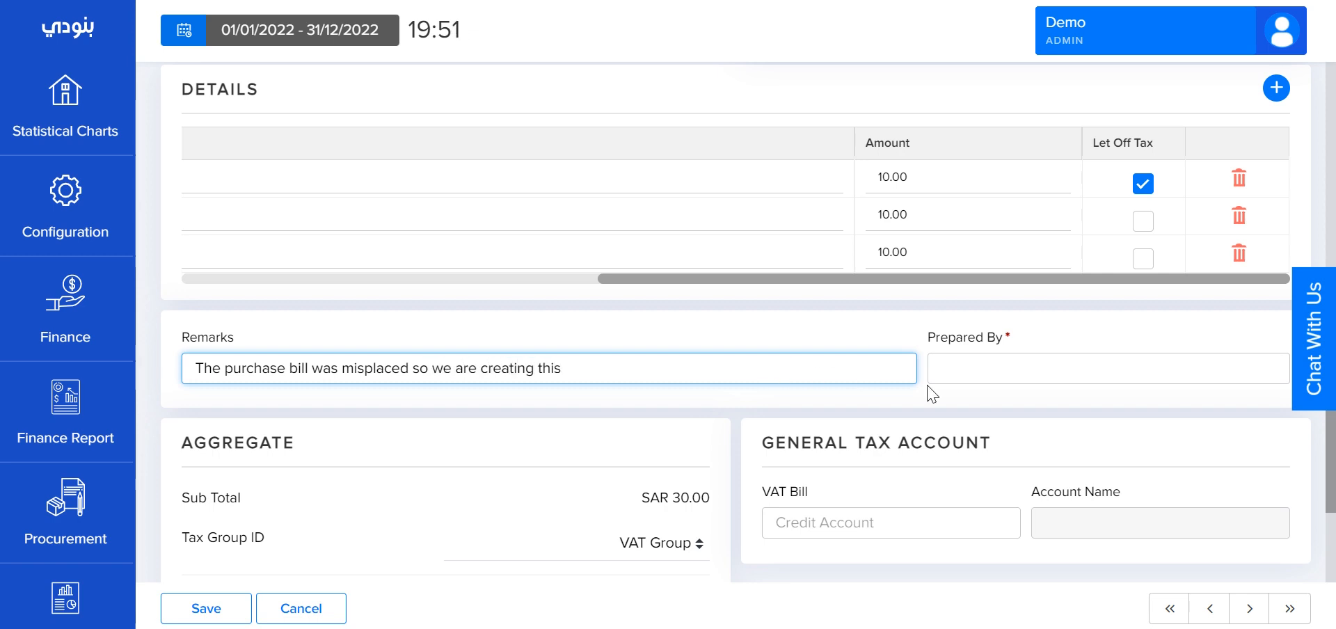
pyautogui.click(997, 369)
pyautogui.write('mr')
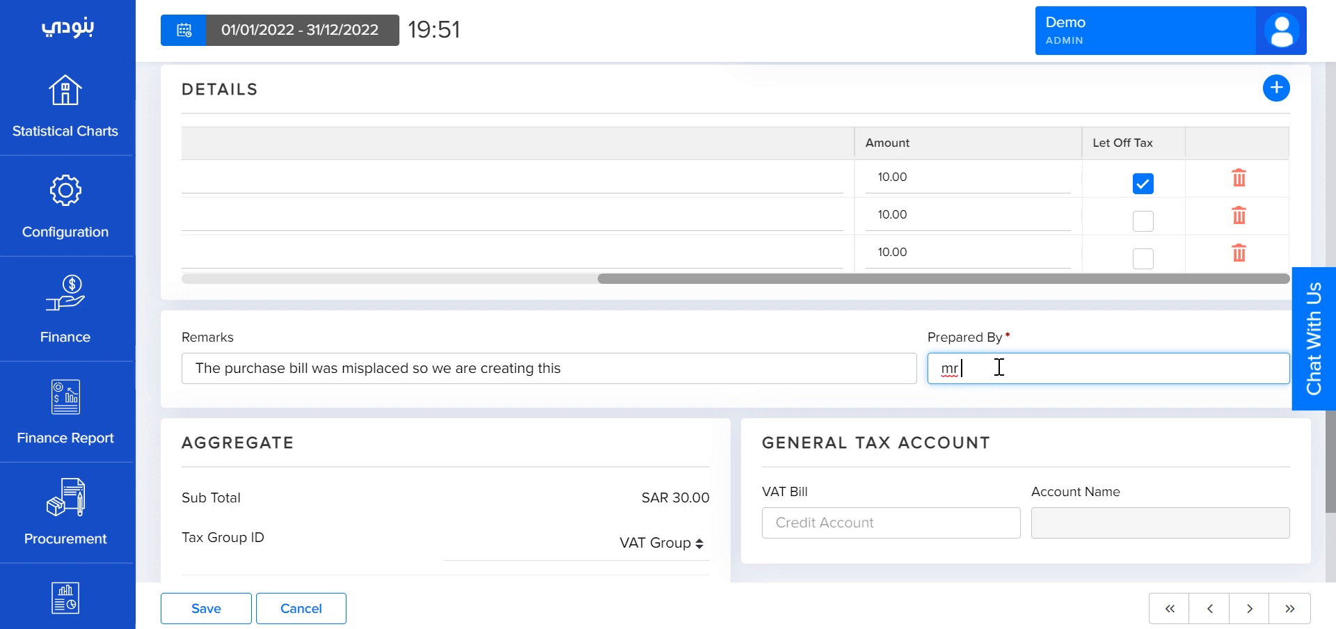
pyautogui.write(' kaleem')
# - Check the calculated VAT amount and assign the "vat" account to VAT Bill under General Tax Account
pyautogui.scroll(-3, 661, 494)
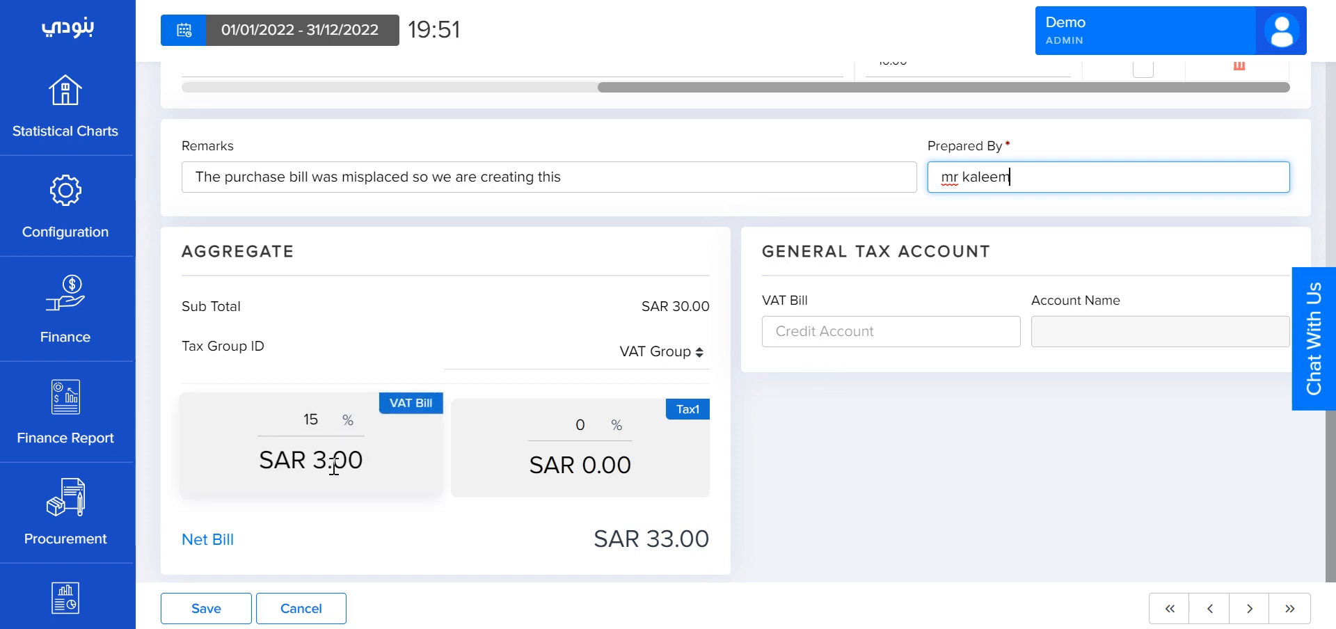
pyautogui.moveTo(369, 462); pyautogui.dragTo(311, 459)
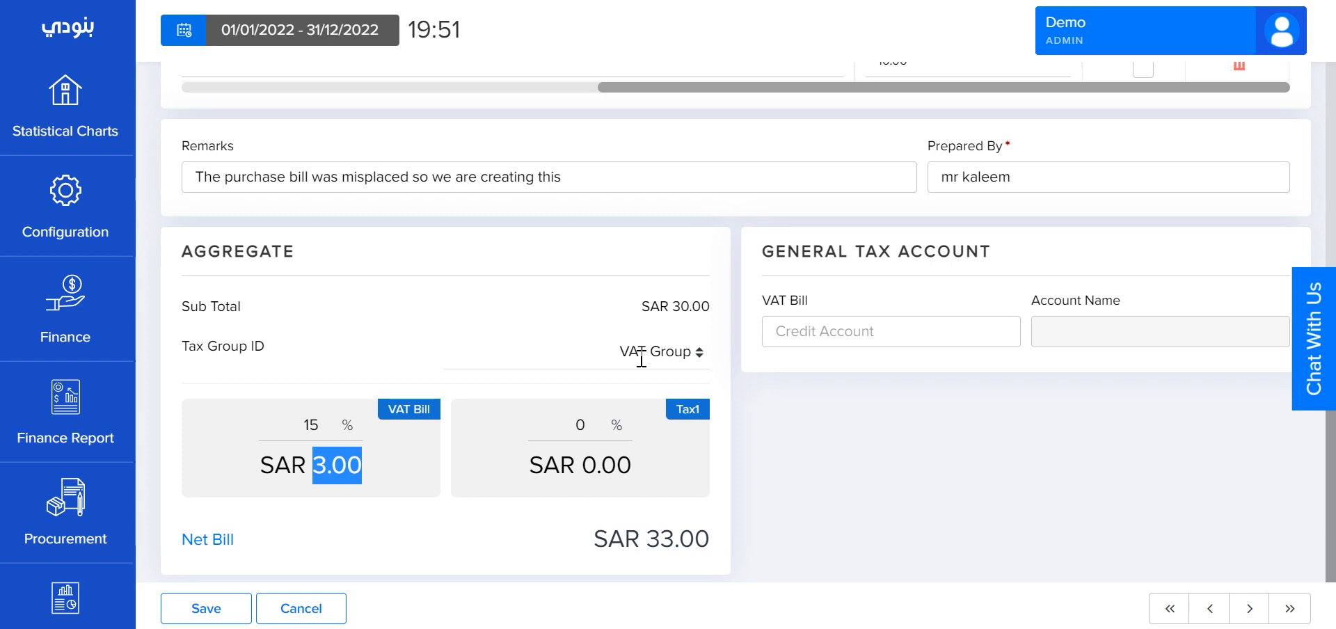
pyautogui.click(838, 329)
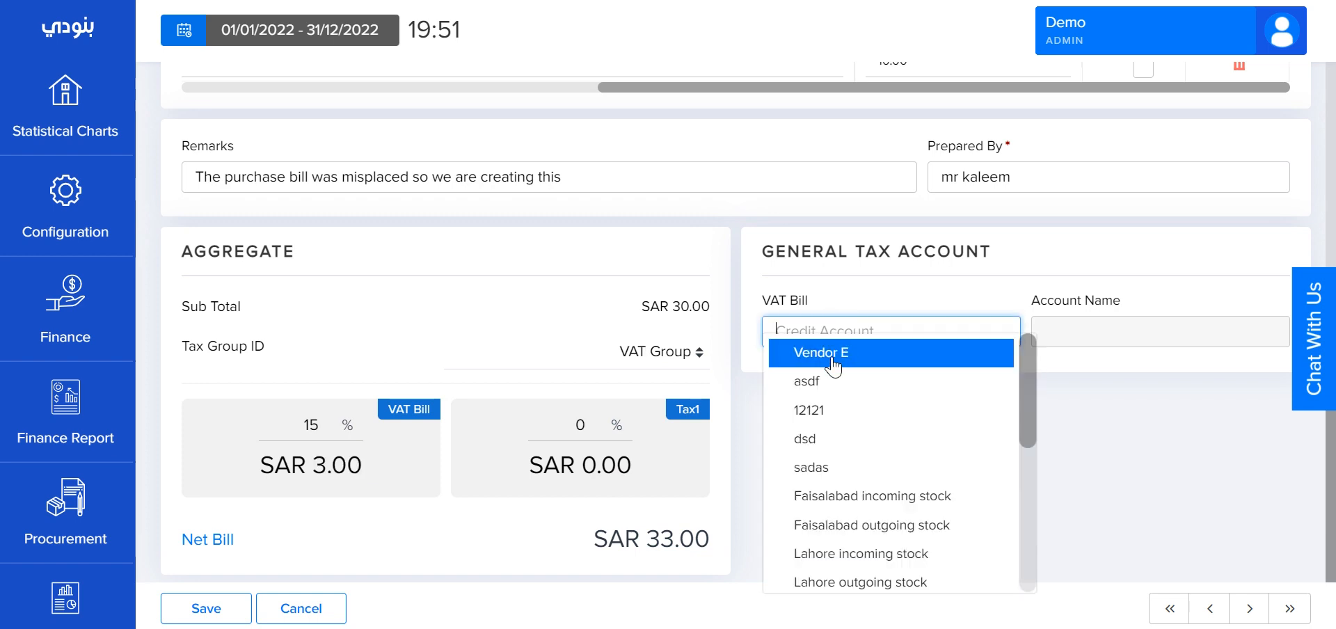
pyautogui.write('vat')
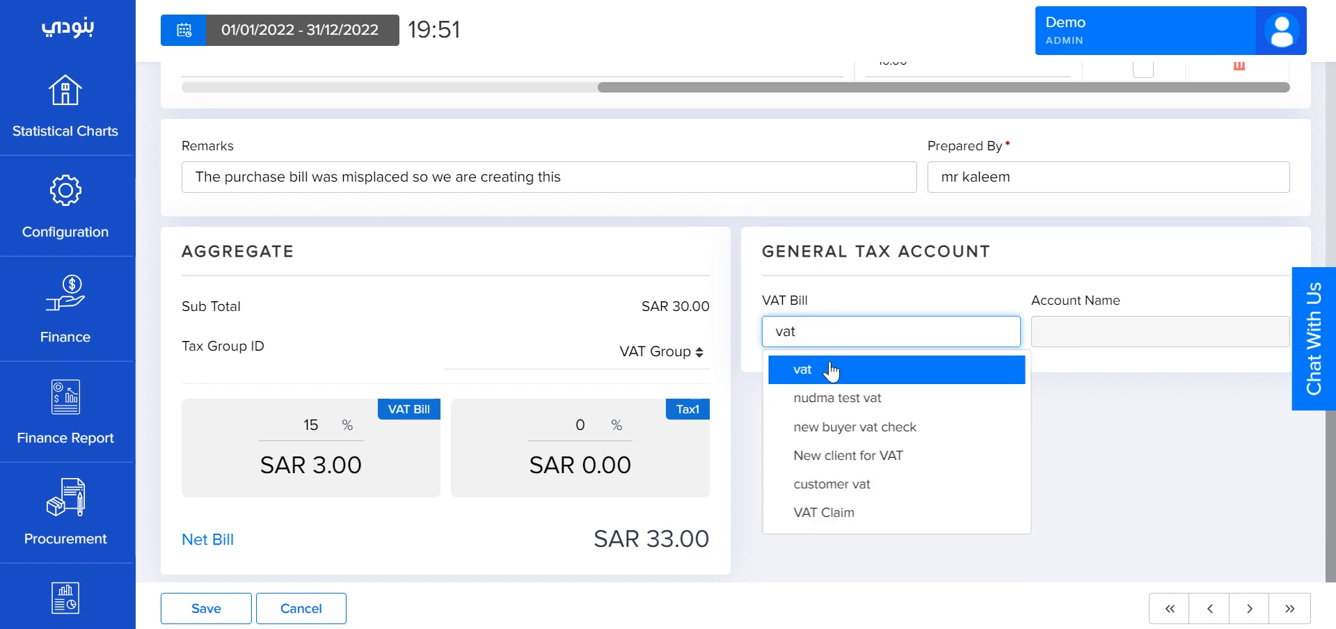
pyautogui.click(831, 370)
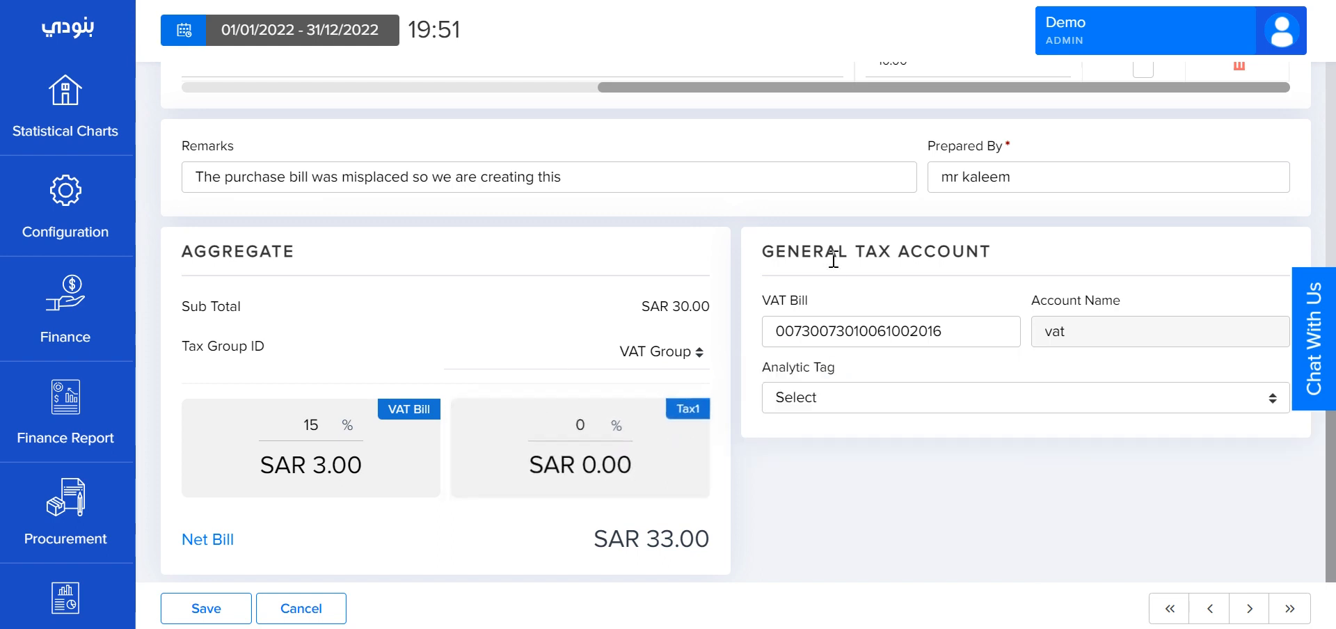
# - Save the debit note, open the last saved record and view its accounting entries
pyautogui.click(207, 611)
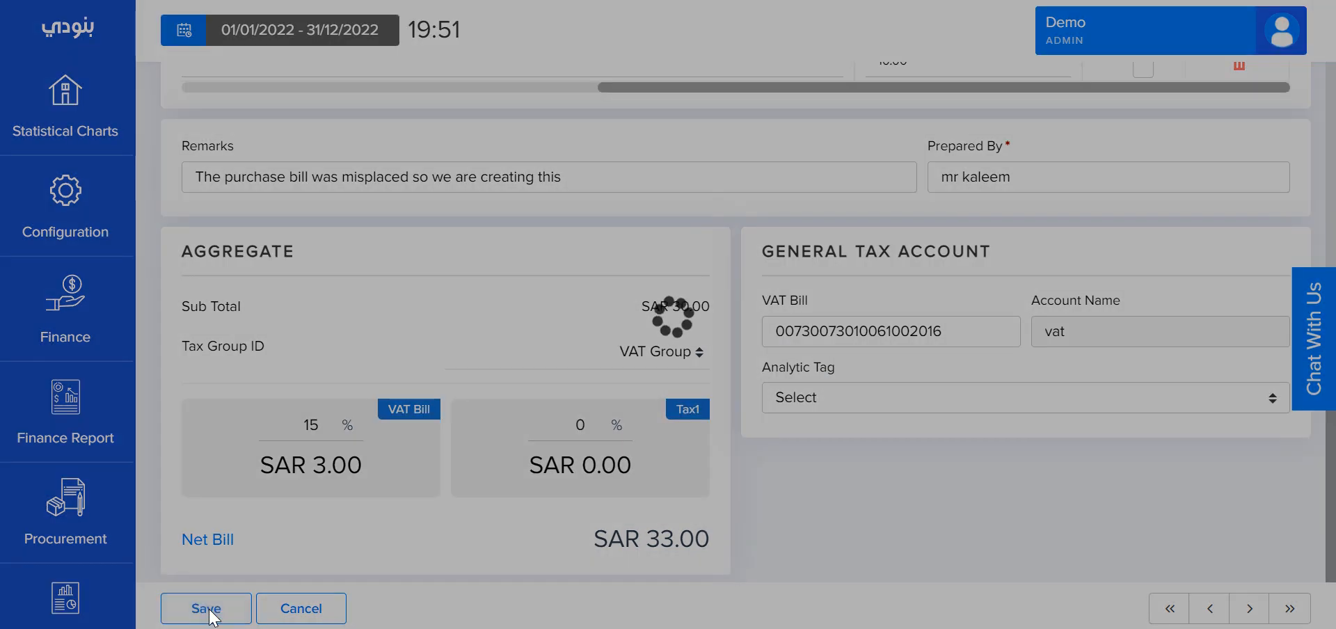
pyautogui.scroll(2, 1308, 209)
pyautogui.scroll(6, 1308, 209)
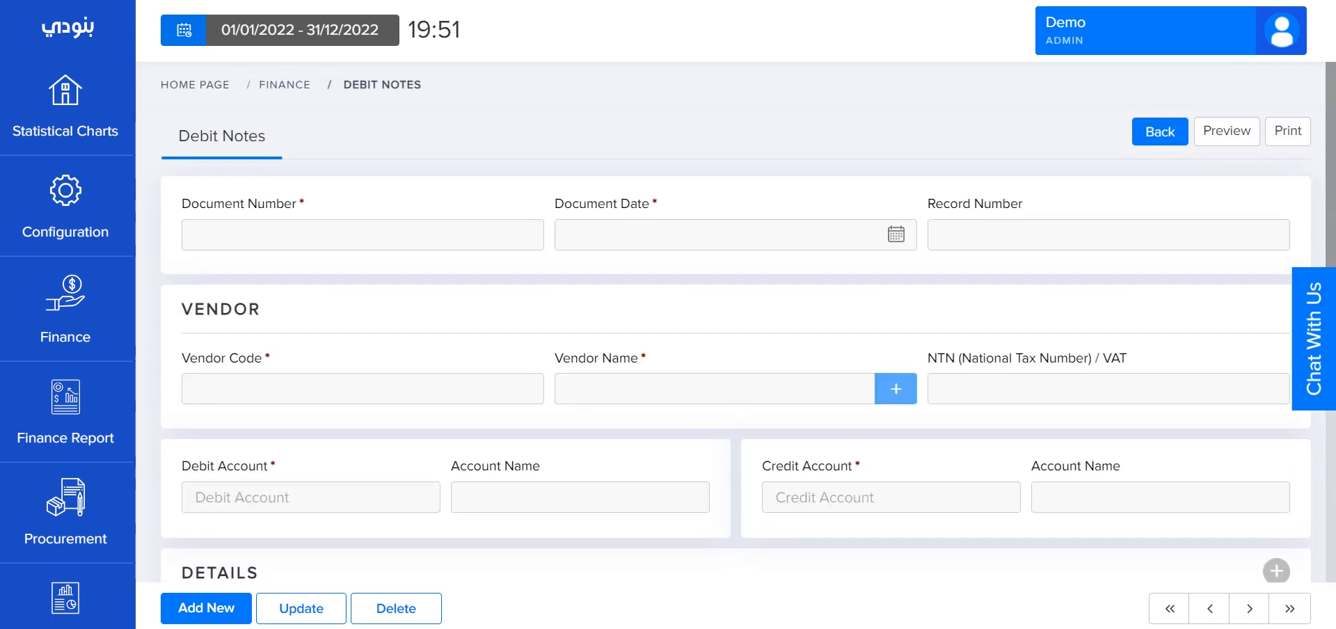
pyautogui.click(1298, 615)
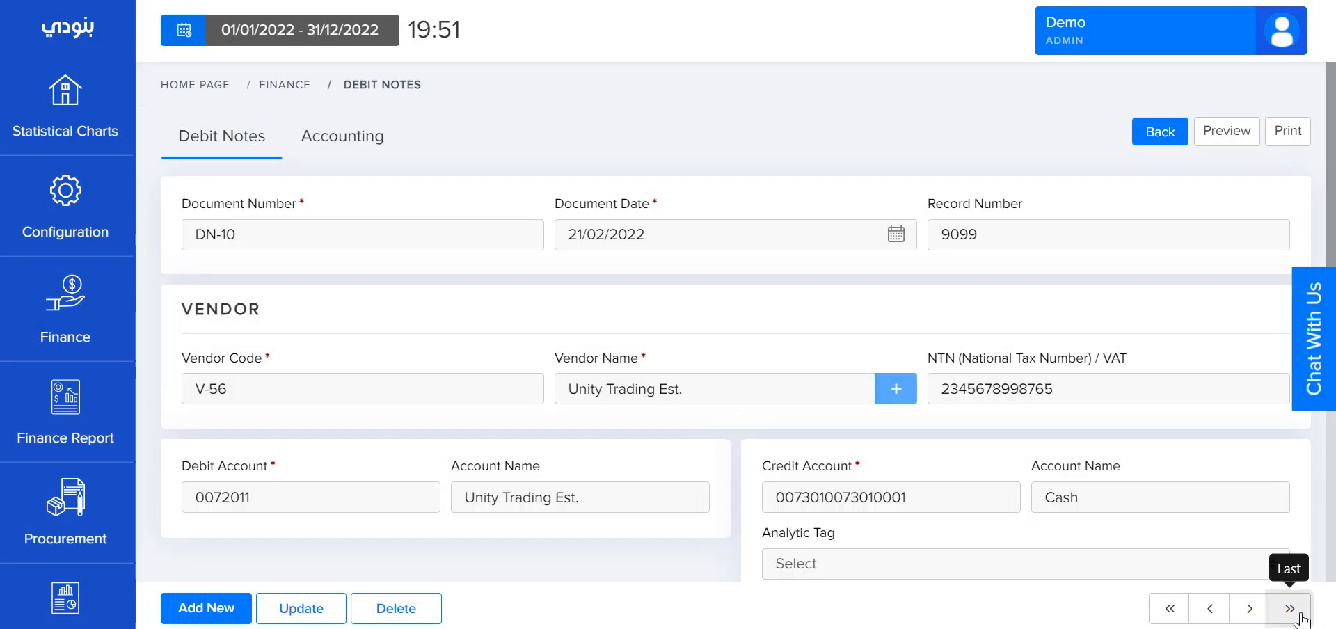
pyautogui.click(378, 130)
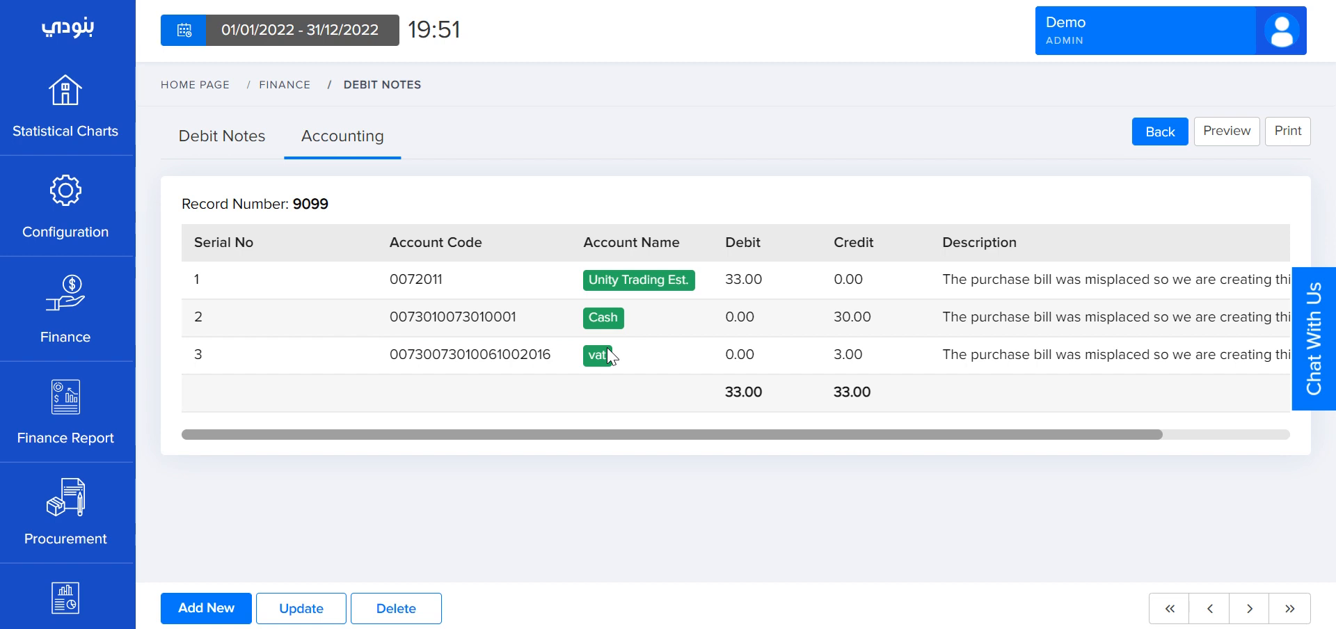
# - Leave the debit note and create a new credit note in the Finance module
pyautogui.click(1159, 132)
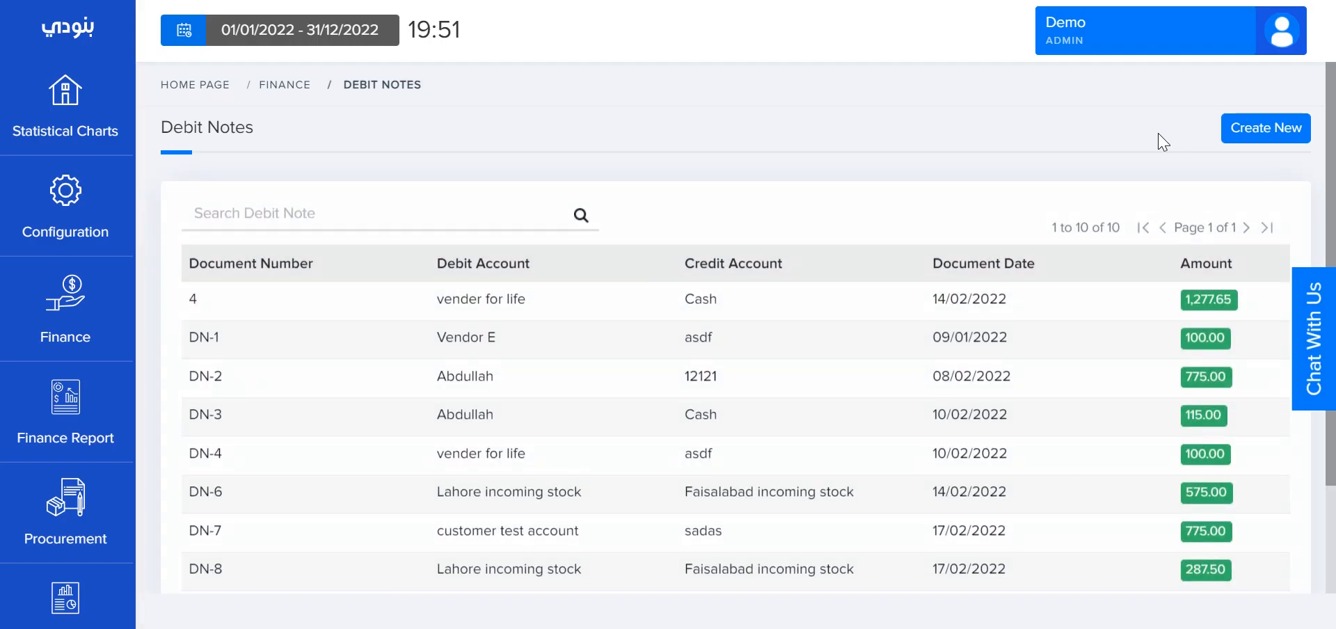
pyautogui.click(73, 295)
pyautogui.click(1070, 306)
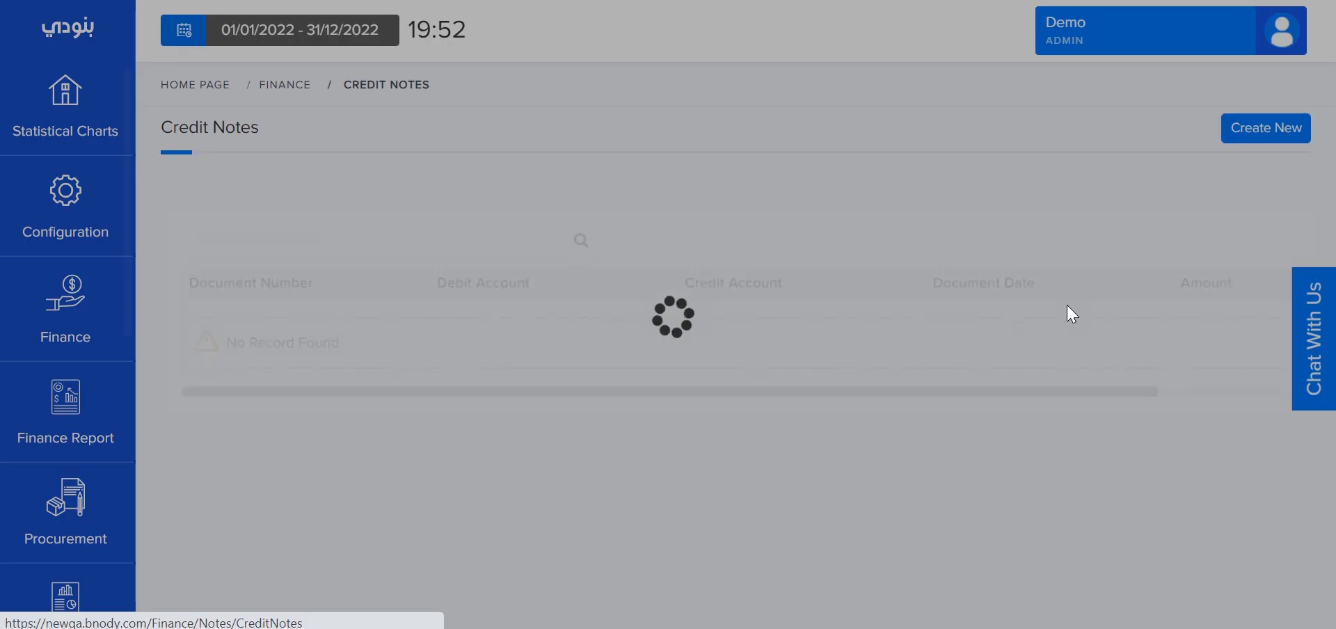
pyautogui.click(1252, 132)
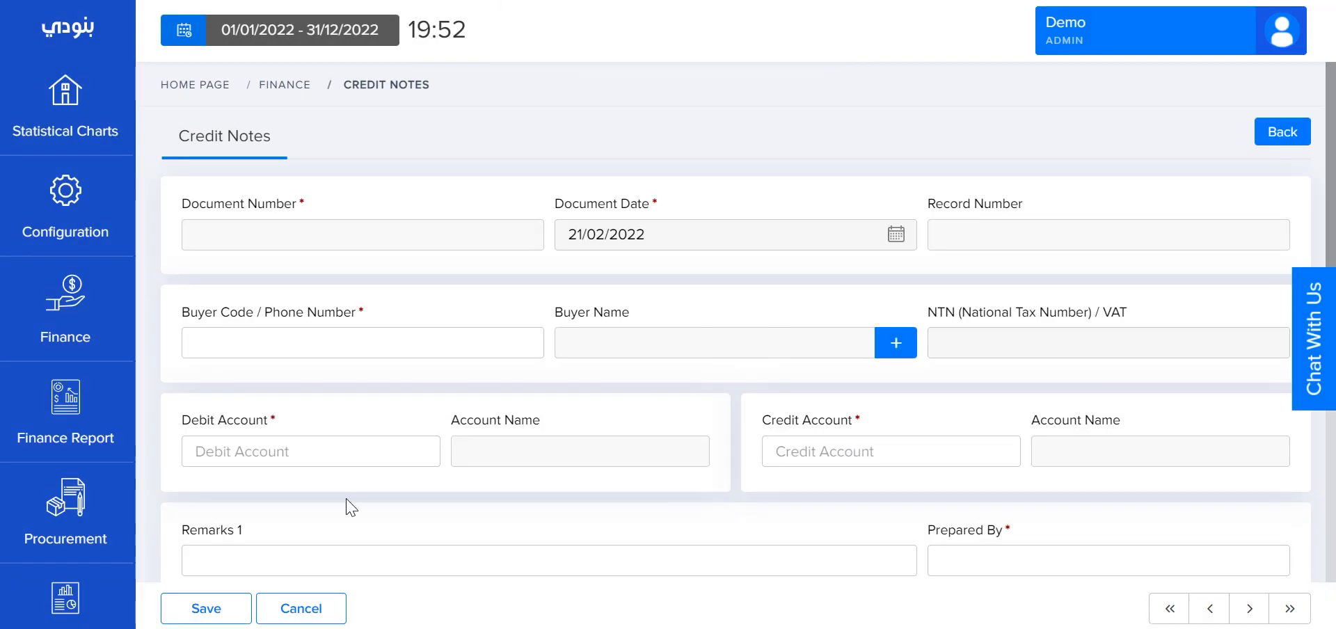
# - Find and select NewBuy as the credit note's buyer
pyautogui.click(414, 346)
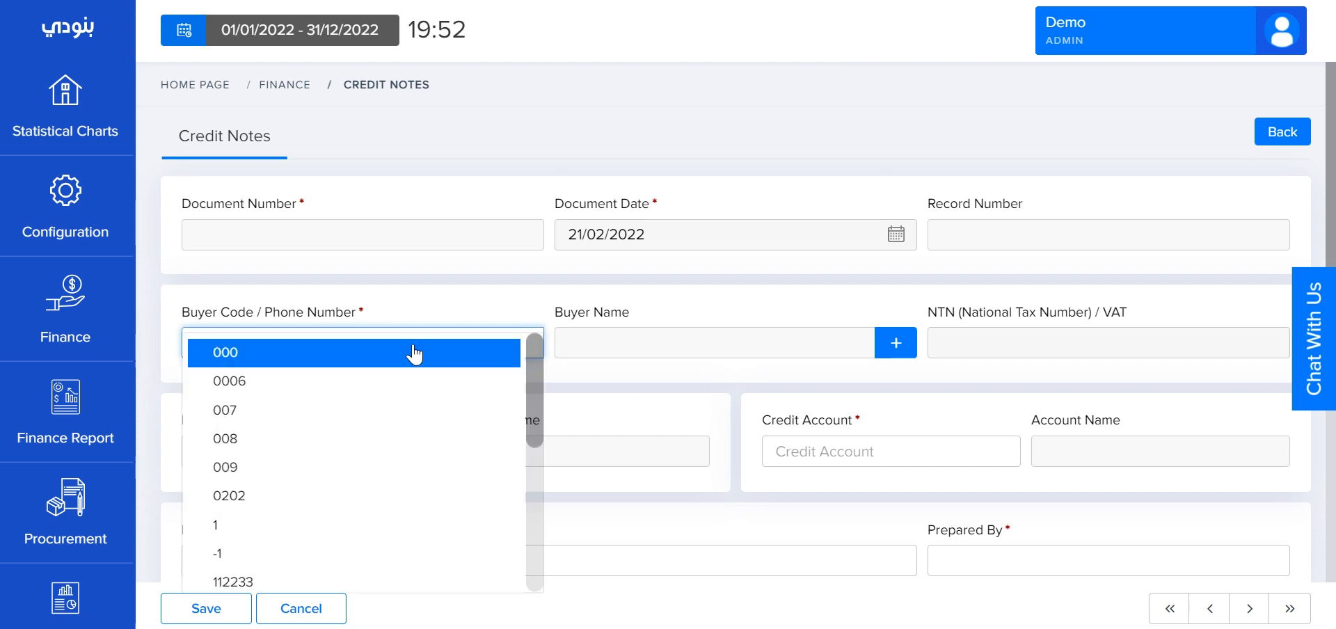
pyautogui.write('ney')
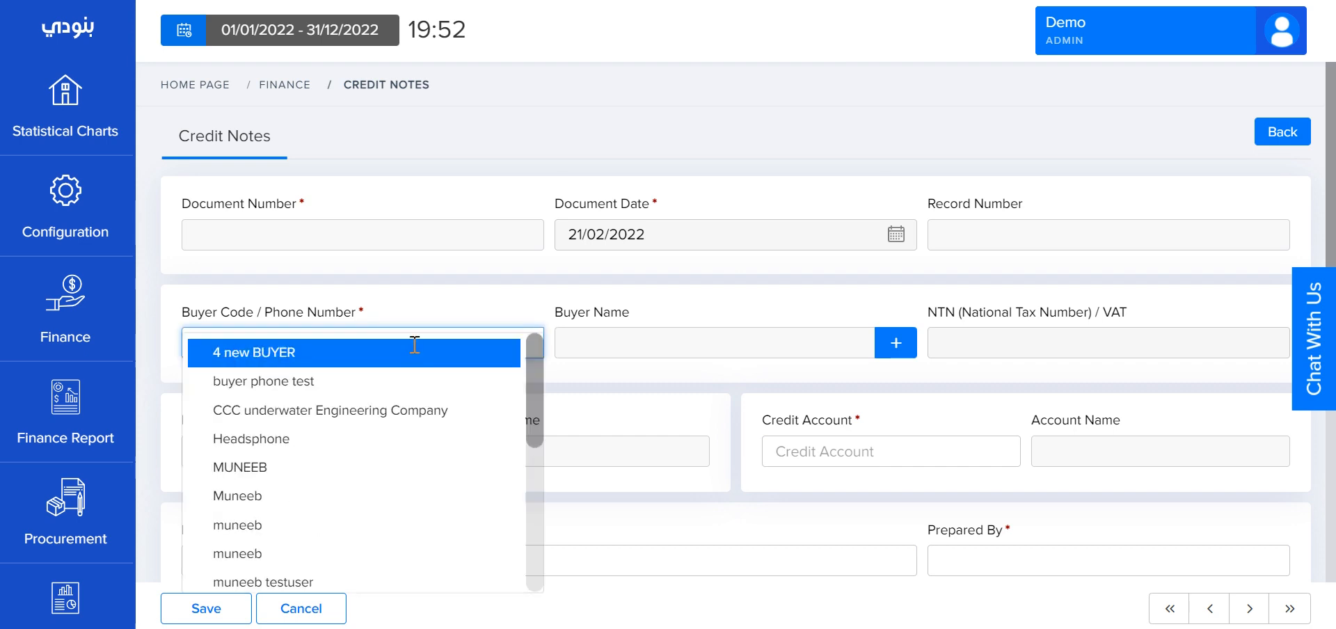
pyautogui.press('BackSpace')
pyautogui.write('wb')
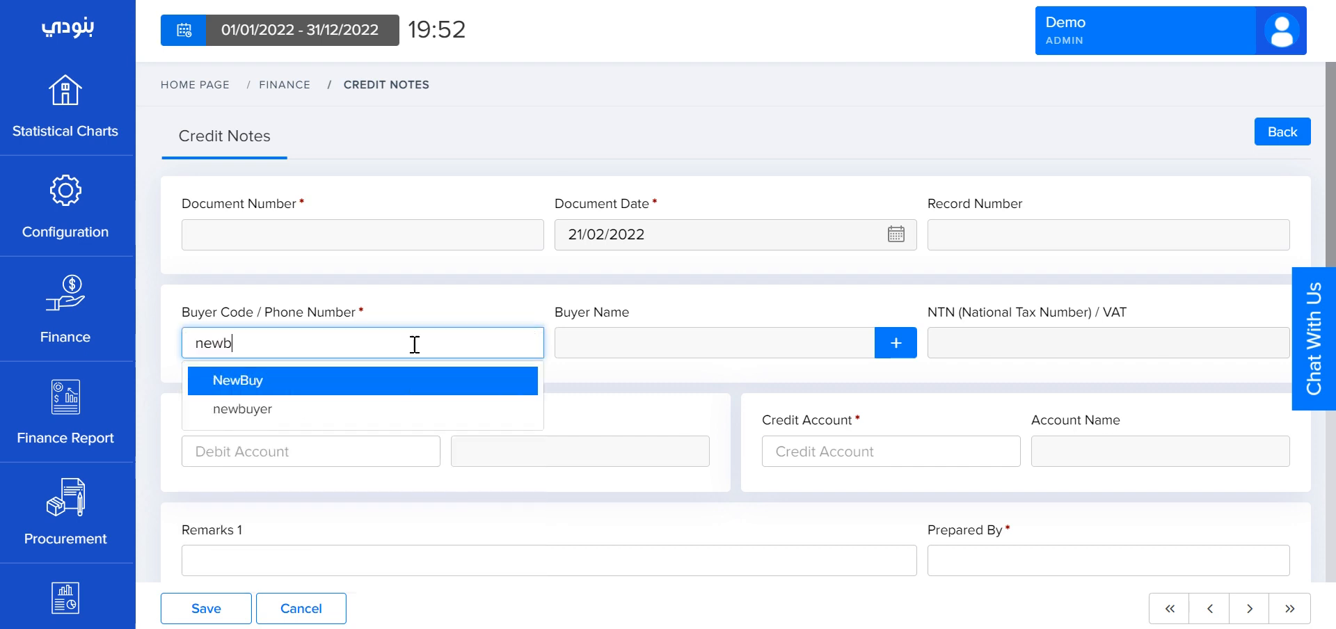
pyautogui.click(372, 390)
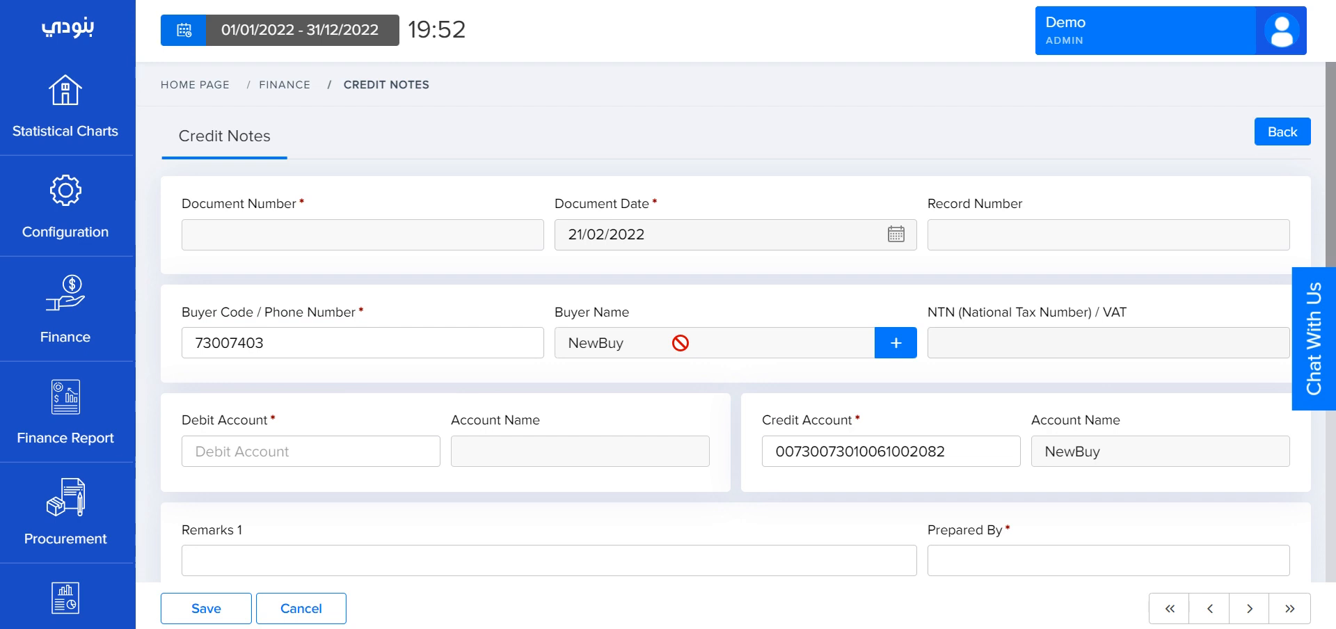
# - Set the credit note's debit account to Cash
pyautogui.click(375, 446)
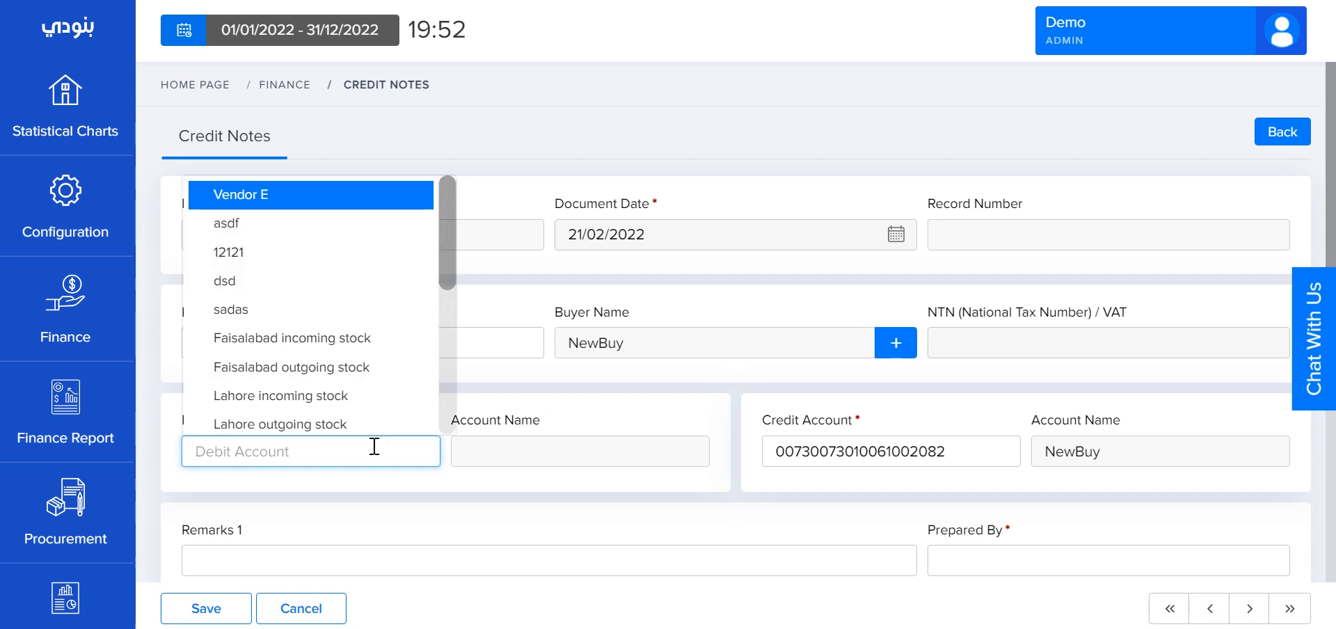
pyautogui.write('cash')
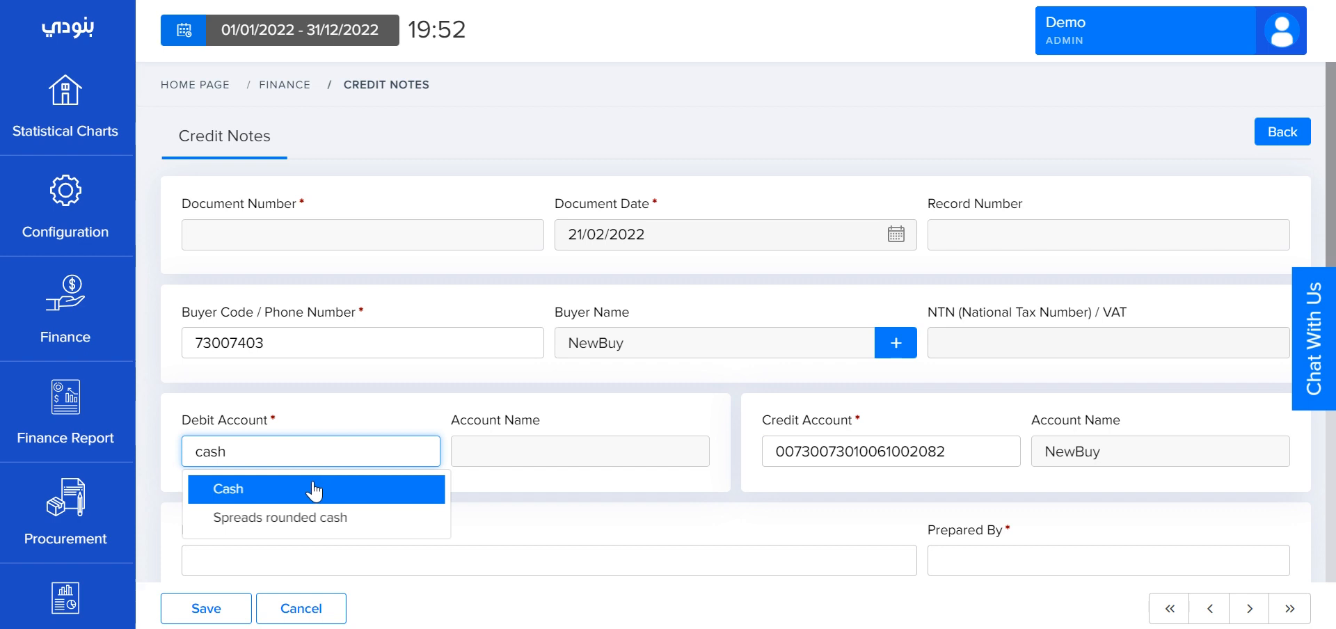
pyautogui.click(317, 490)
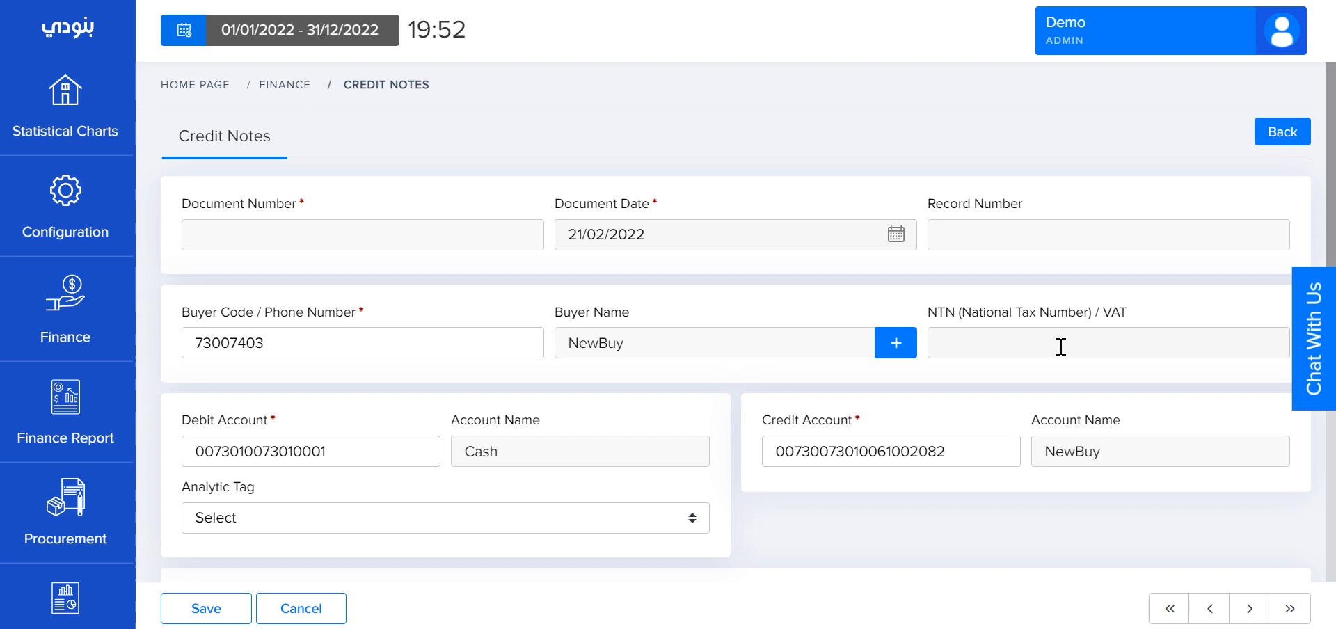
# - Enter the remark "The Sales bill was misplaced for that we are creating this" and fill in the preparer's name
pyautogui.scroll(-5, 734, 320)
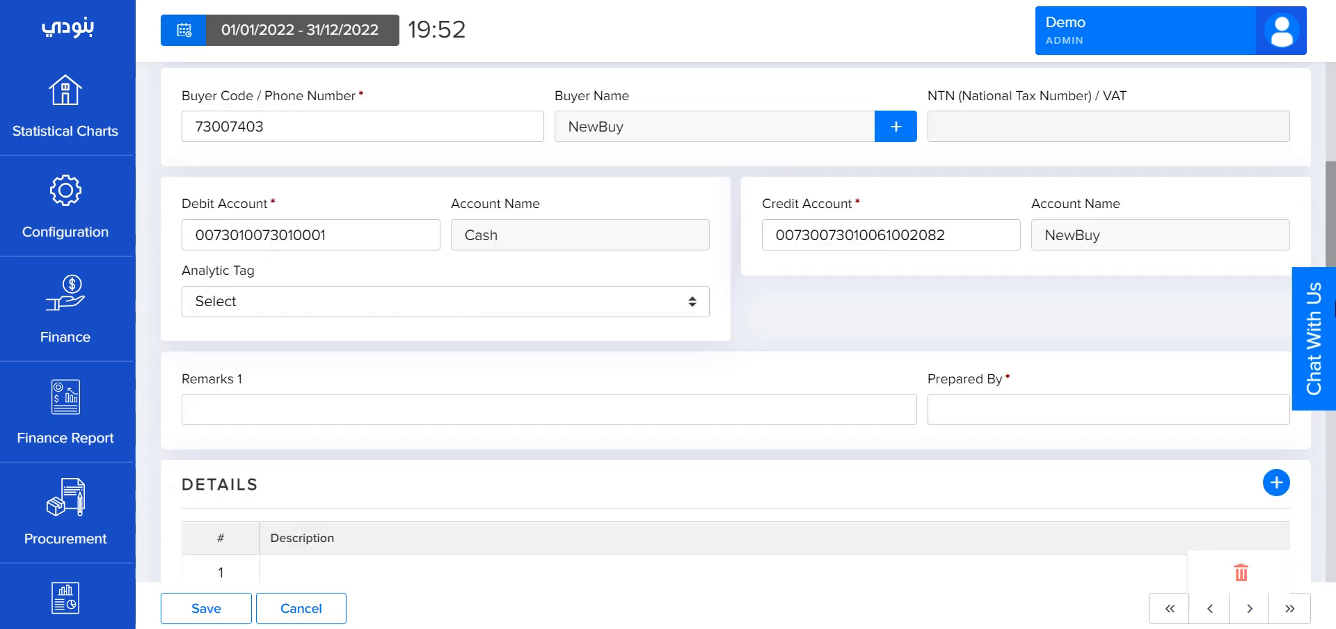
pyautogui.click(818, 223)
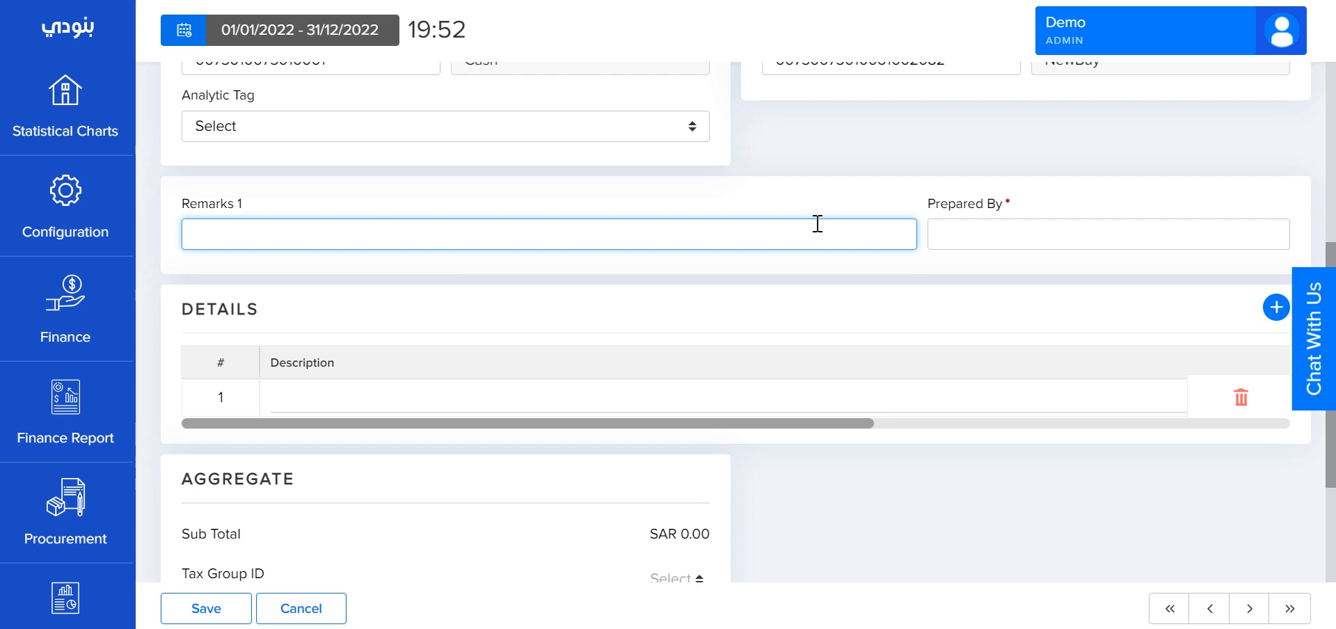
pyautogui.write('The Sales bill was mispla')
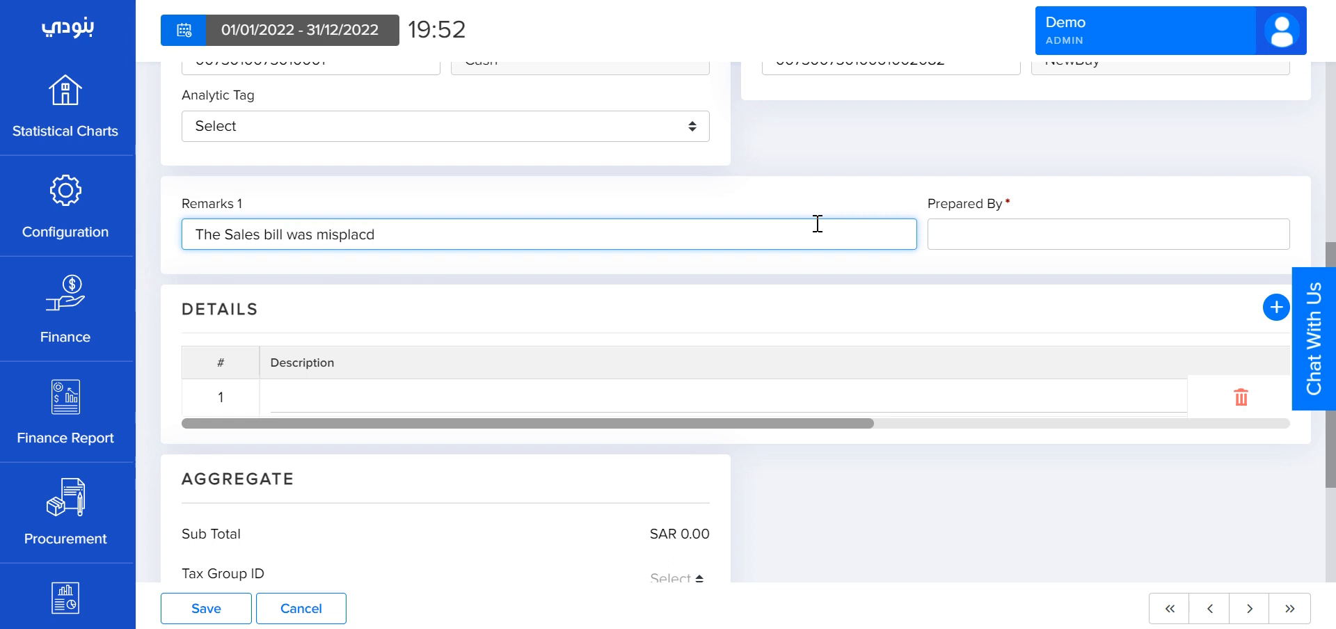
pyautogui.write('ced for that we are creating this')
pyautogui.click(980, 247)
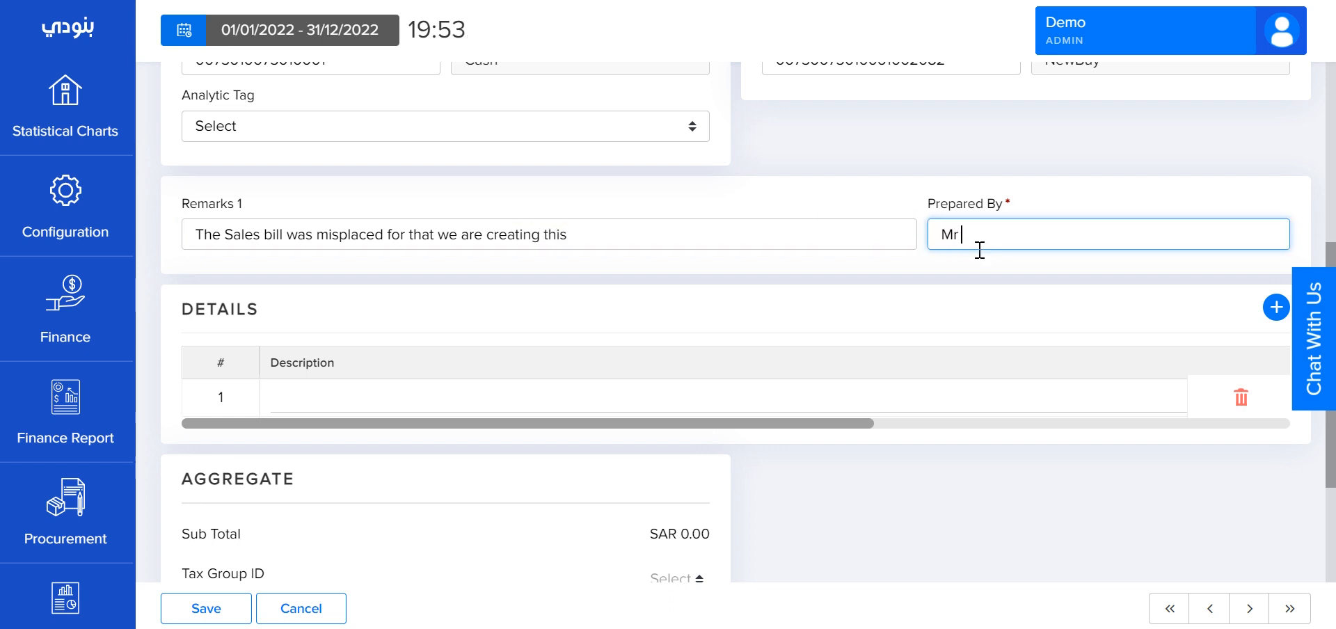
pyautogui.write('Mr Tahir')
# - Add a second detail line and describe the two items as "Red apples" and "screw driver"
pyautogui.click(1276, 307)
pyautogui.moveTo(1329, 427); pyautogui.dragTo(1332, 510)
pyautogui.click(704, 254)
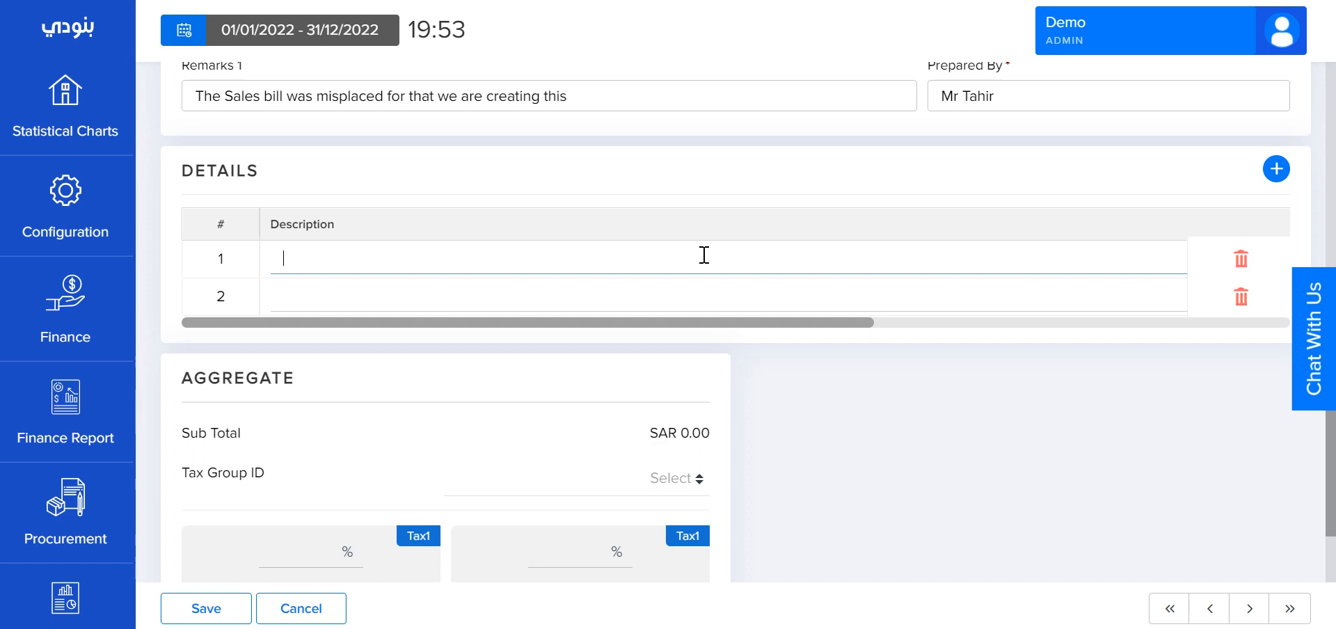
pyautogui.moveTo(844, 324); pyautogui.dragTo(1256, 322)
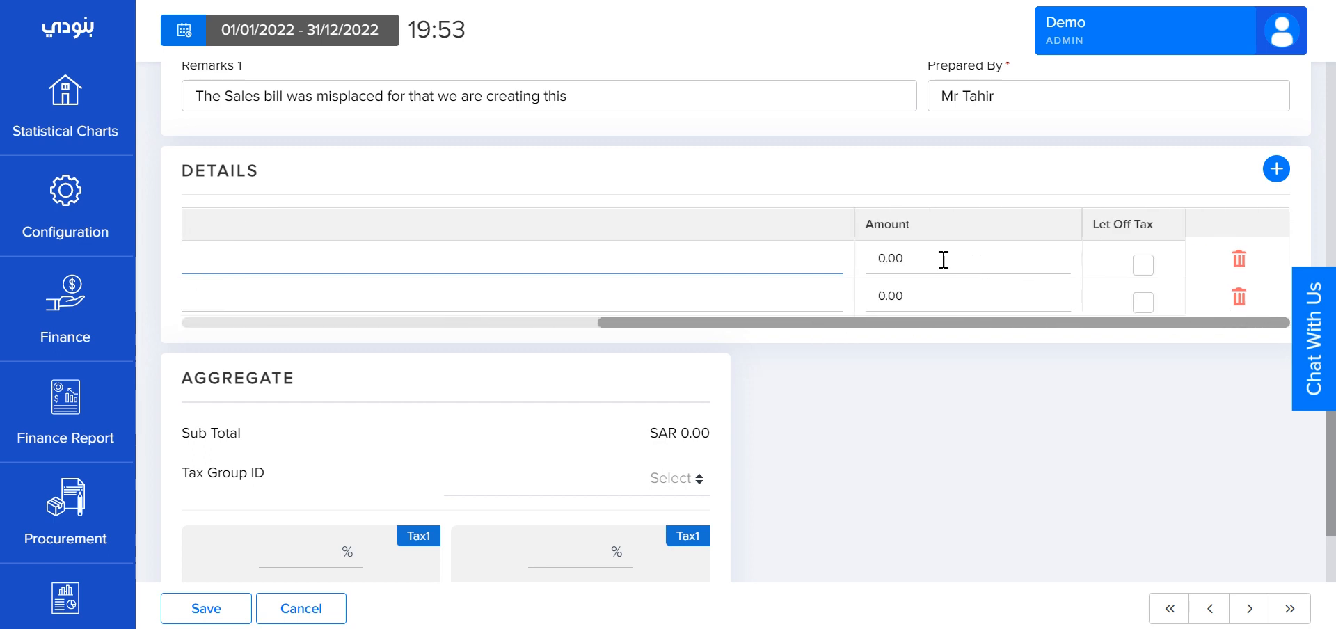
pyautogui.moveTo(982, 324); pyautogui.dragTo(509, 319)
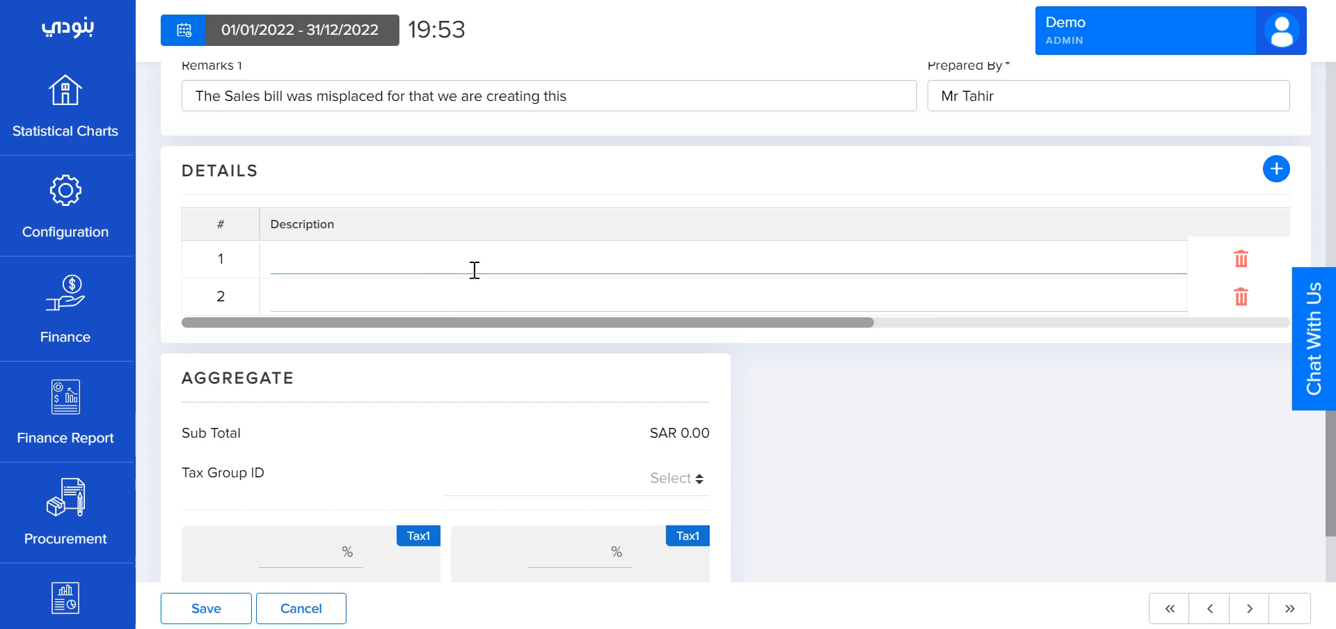
pyautogui.write('d apples')
pyautogui.click(459, 295)
pyautogui.write('screw')
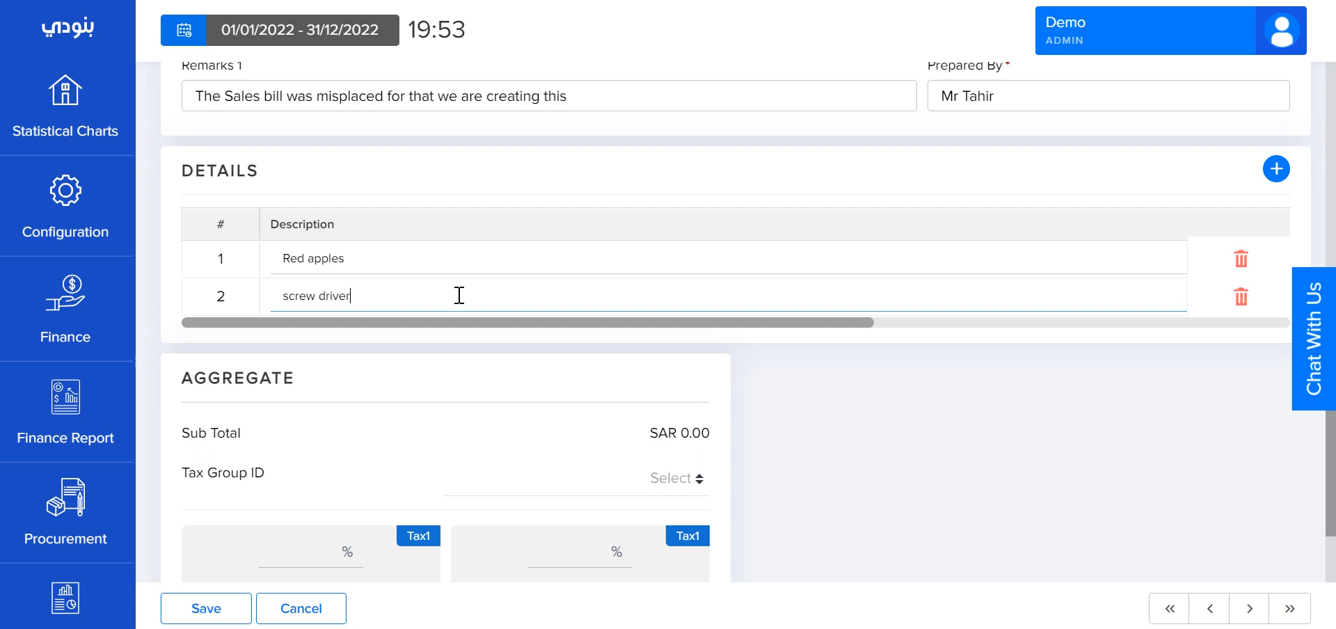
# - Set the amounts to 20 for the red apples and 100 for the screw driver
pyautogui.moveTo(543, 324); pyautogui.dragTo(1028, 314)
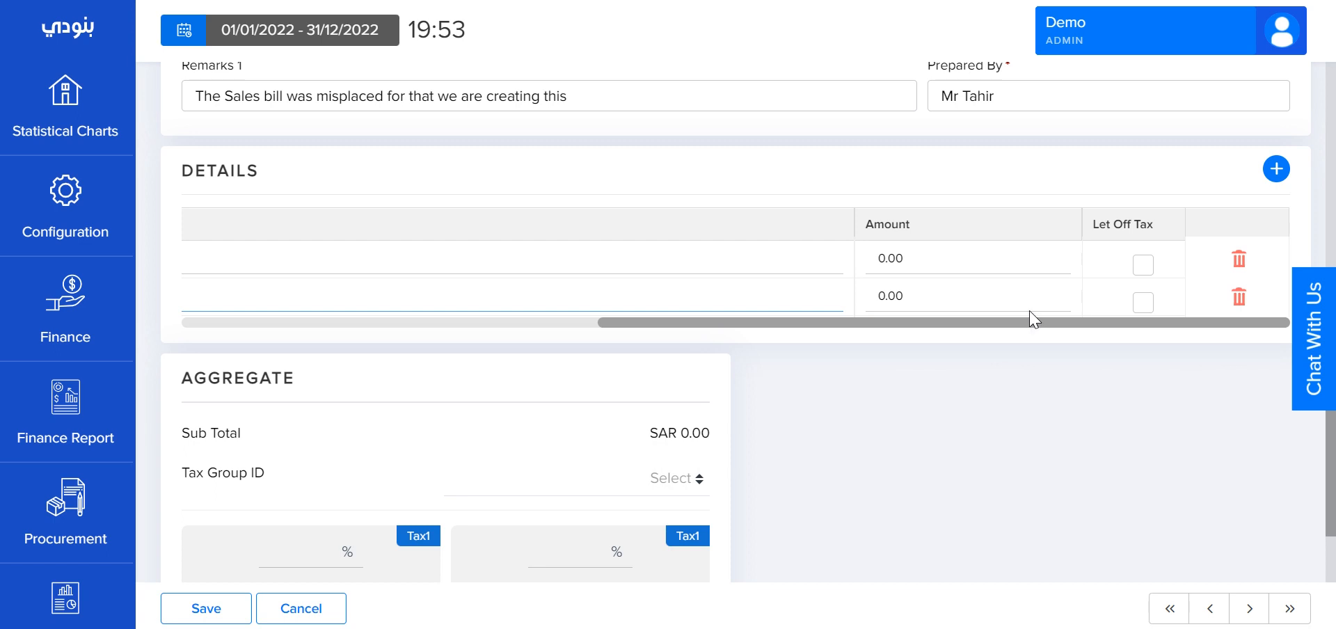
pyautogui.click(1011, 254)
pyautogui.write('2')
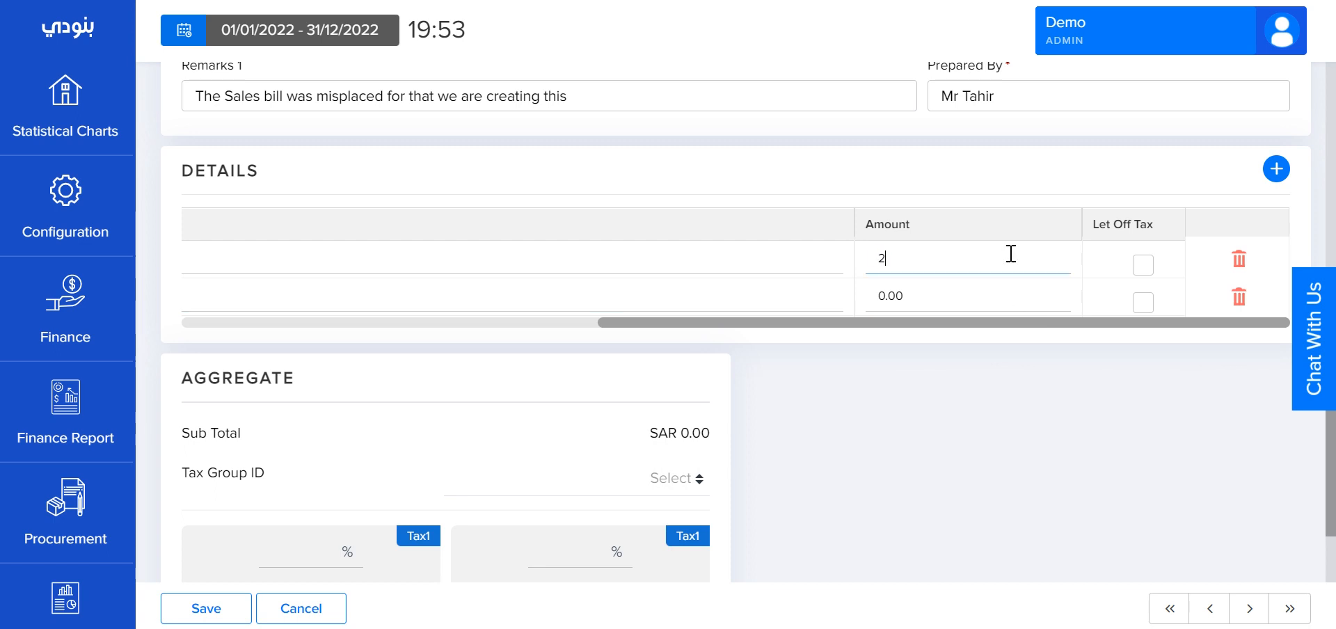
pyautogui.write('0')
pyautogui.click(984, 295)
pyautogui.write('100')
pyautogui.click(1075, 321)
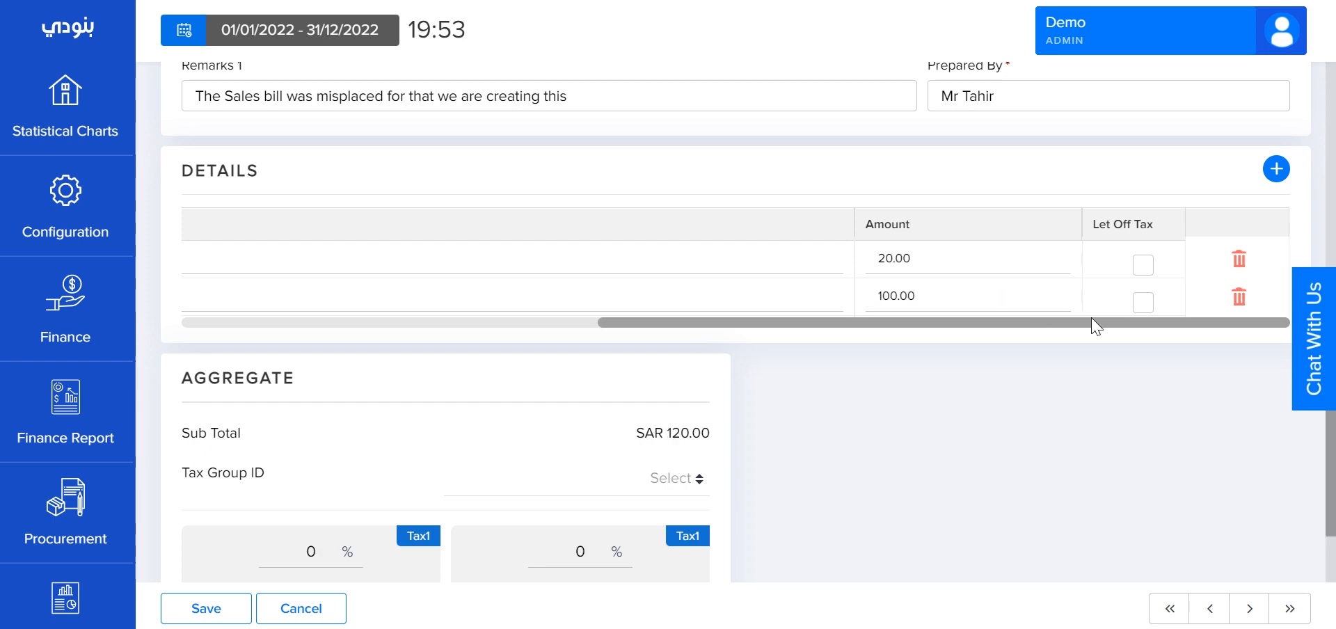
# - Set the Tax Group ID to VAT Group and enable Let Off Tax for the screw driver item
pyautogui.click(645, 476)
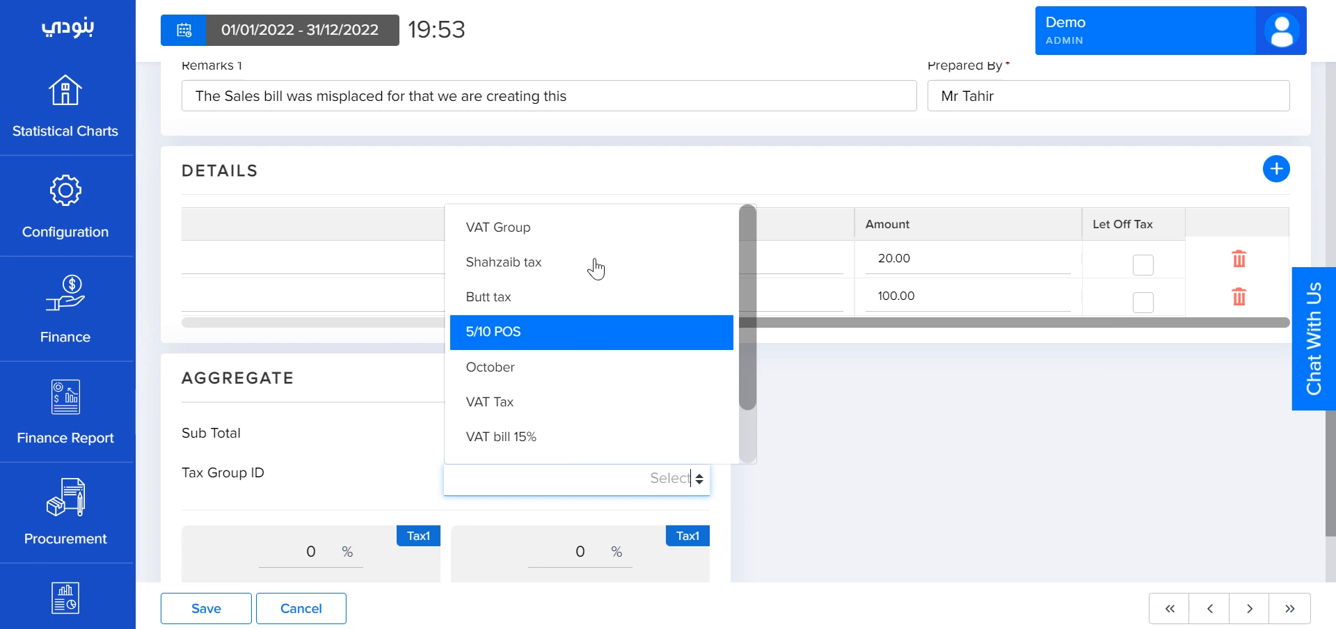
pyautogui.click(601, 227)
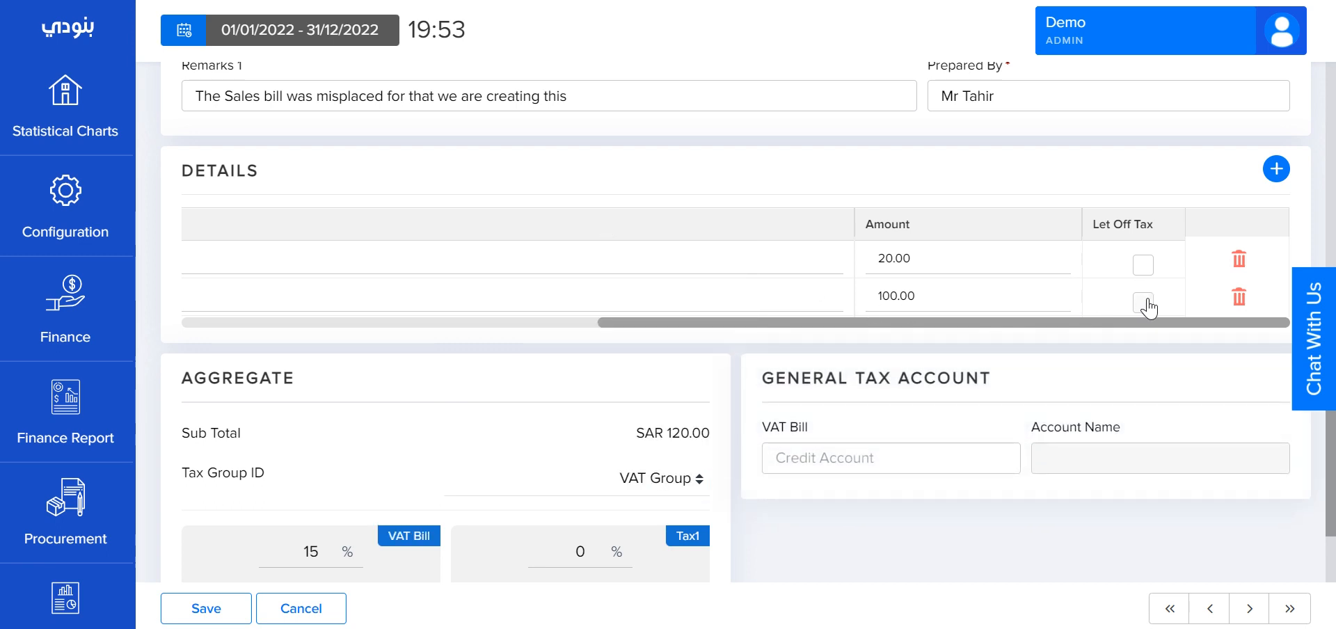
pyautogui.scroll(-2, 1222, 306)
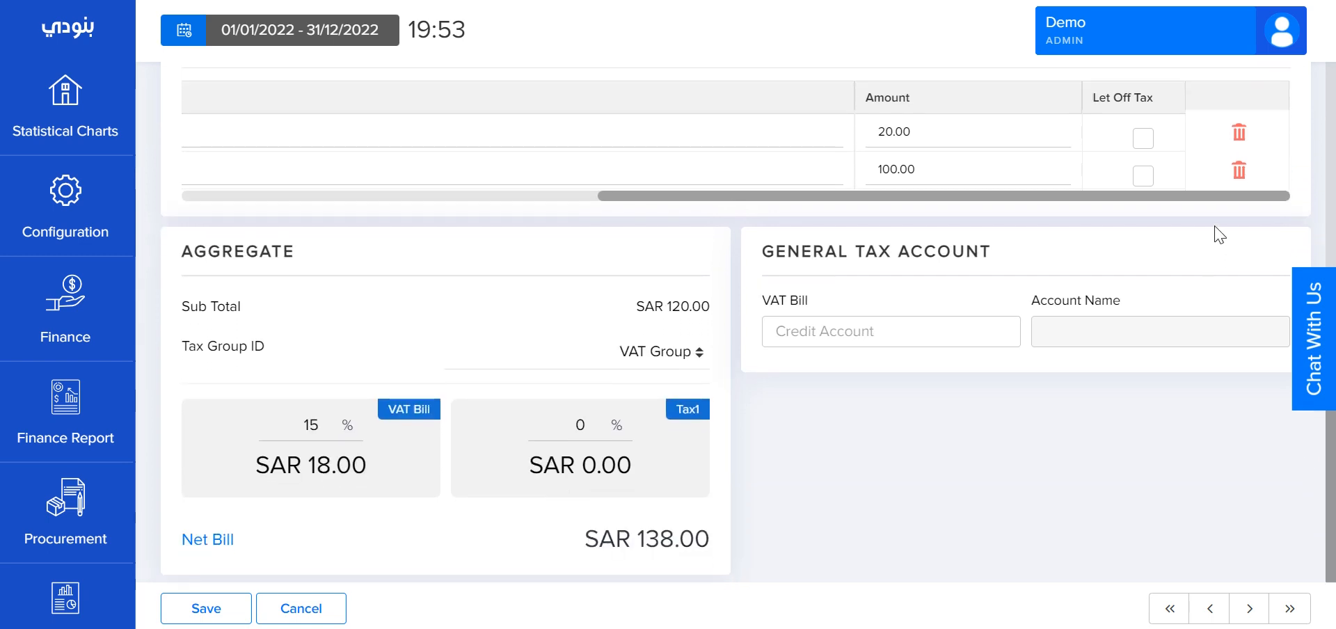
pyautogui.click(1143, 174)
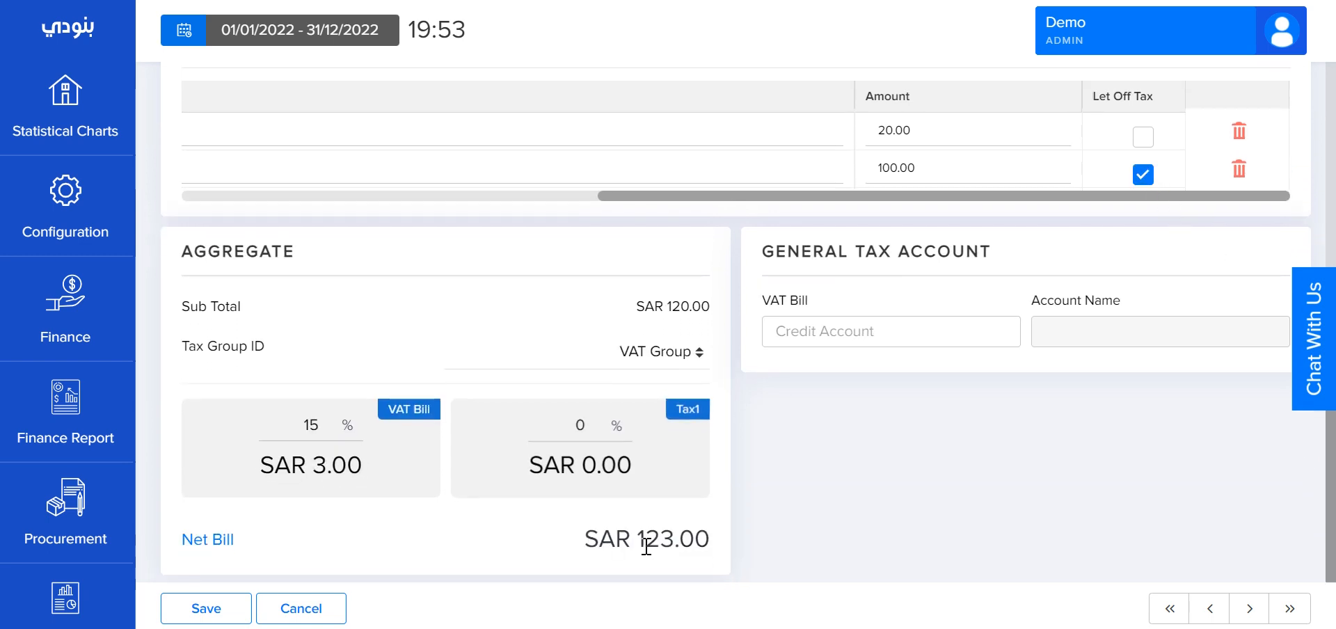
# - Assign the "vat" account to VAT Bill under General Tax Account and check the calculated VAT amount
pyautogui.click(832, 327)
pyautogui.write('vat')
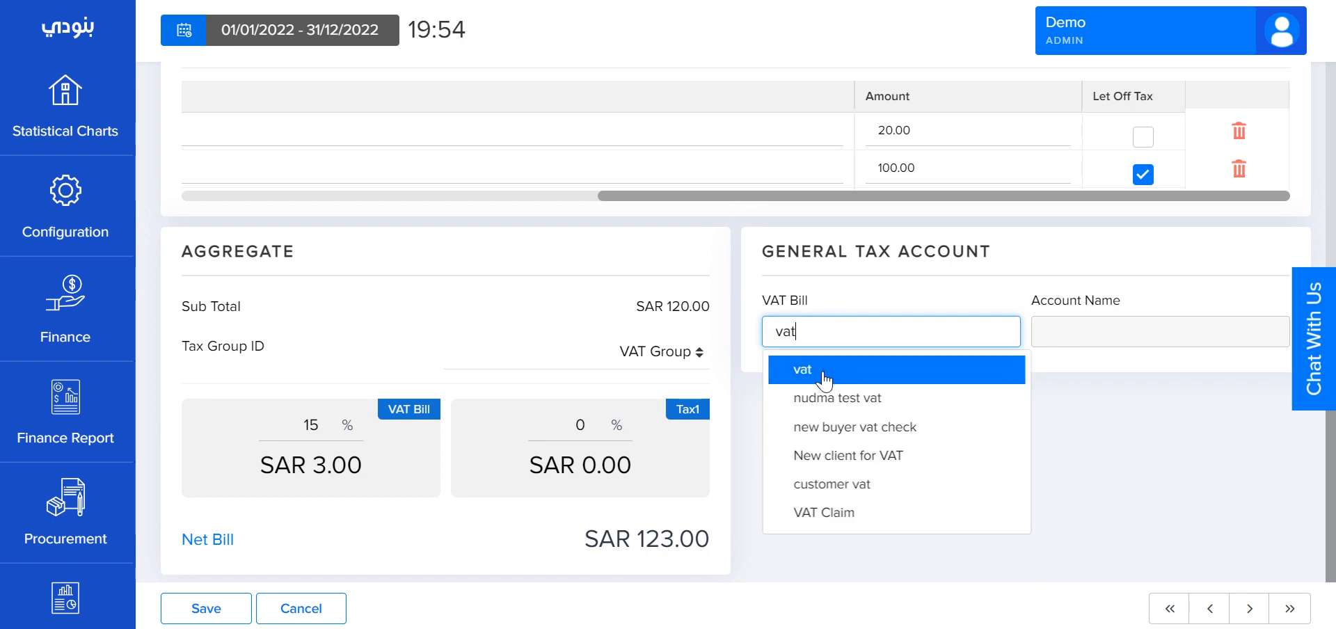
pyautogui.click(824, 371)
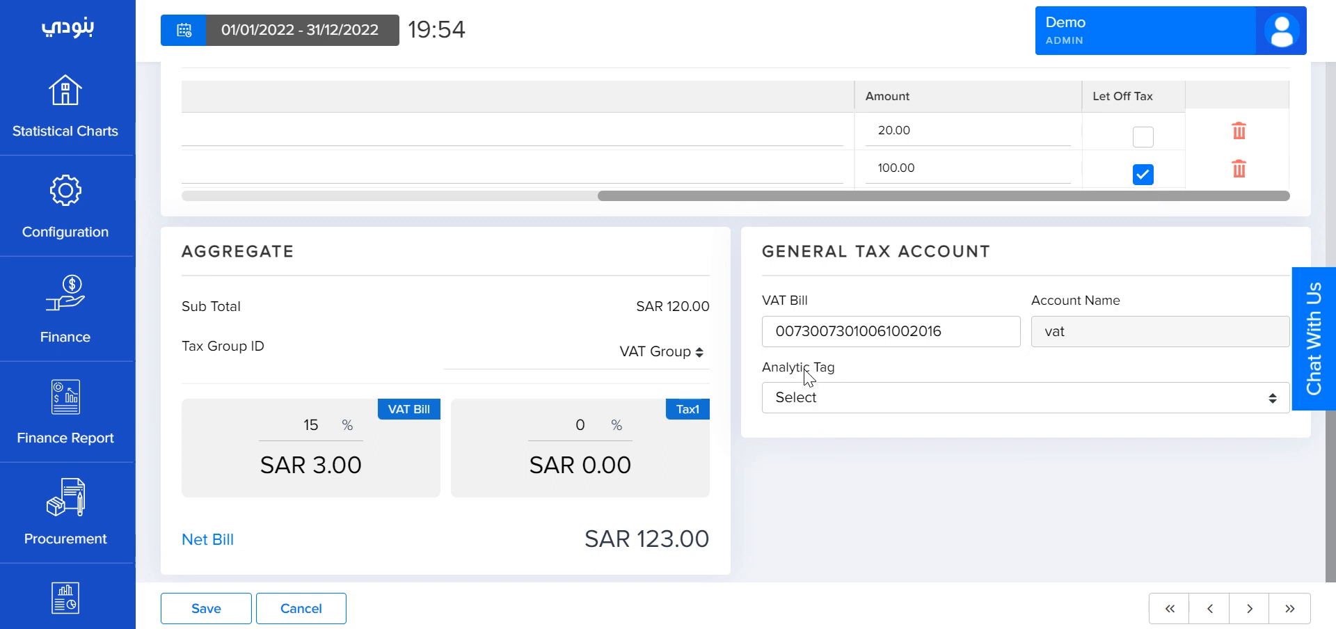
pyautogui.doubleClick(325, 458)
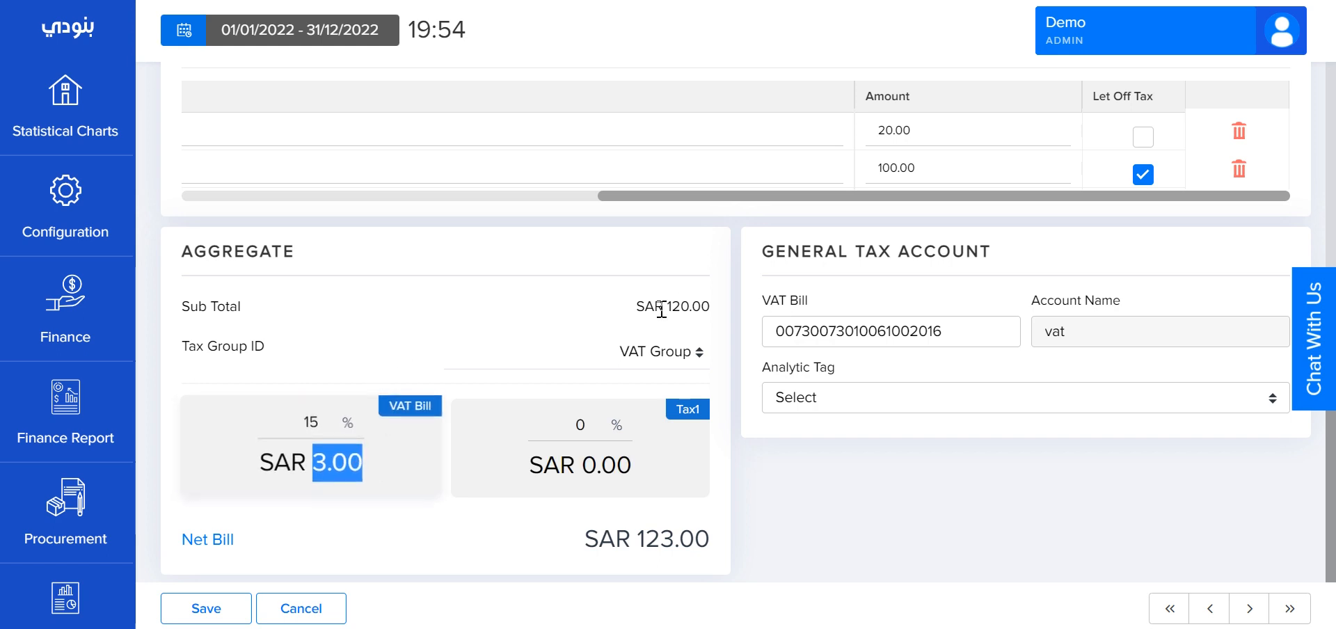
# - Save the credit note, open the last saved record and view its accounting entries
pyautogui.click(203, 610)
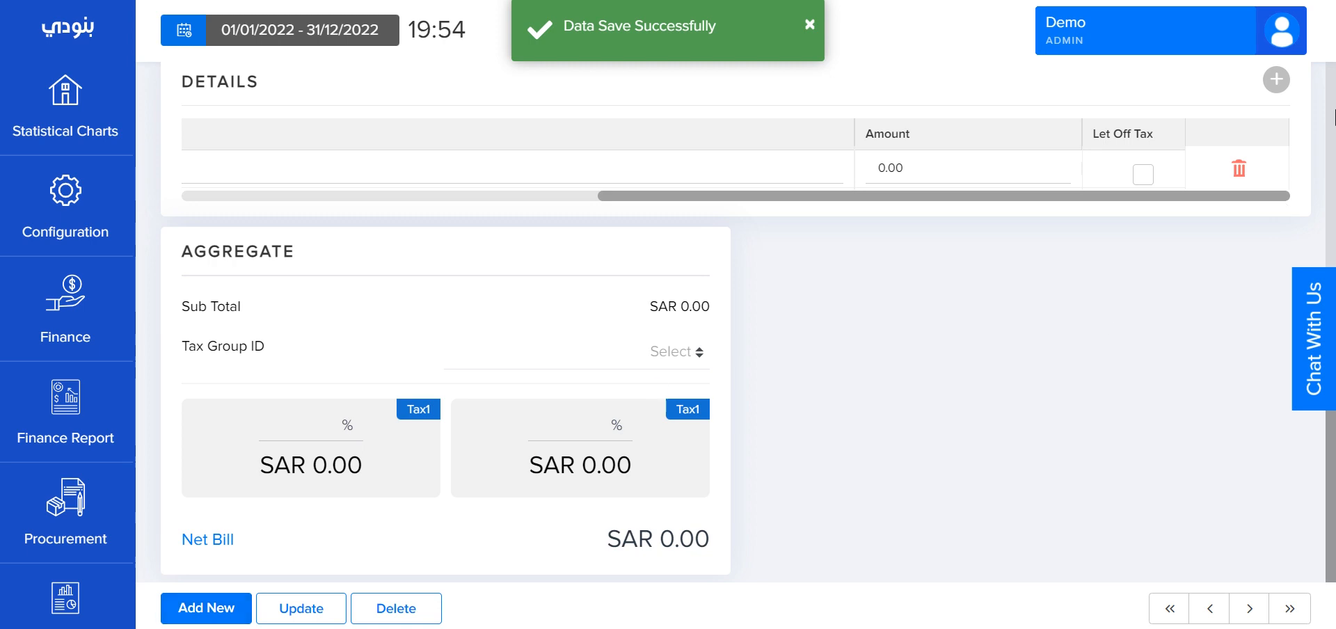
pyautogui.click(1334, 112)
pyautogui.click(1290, 608)
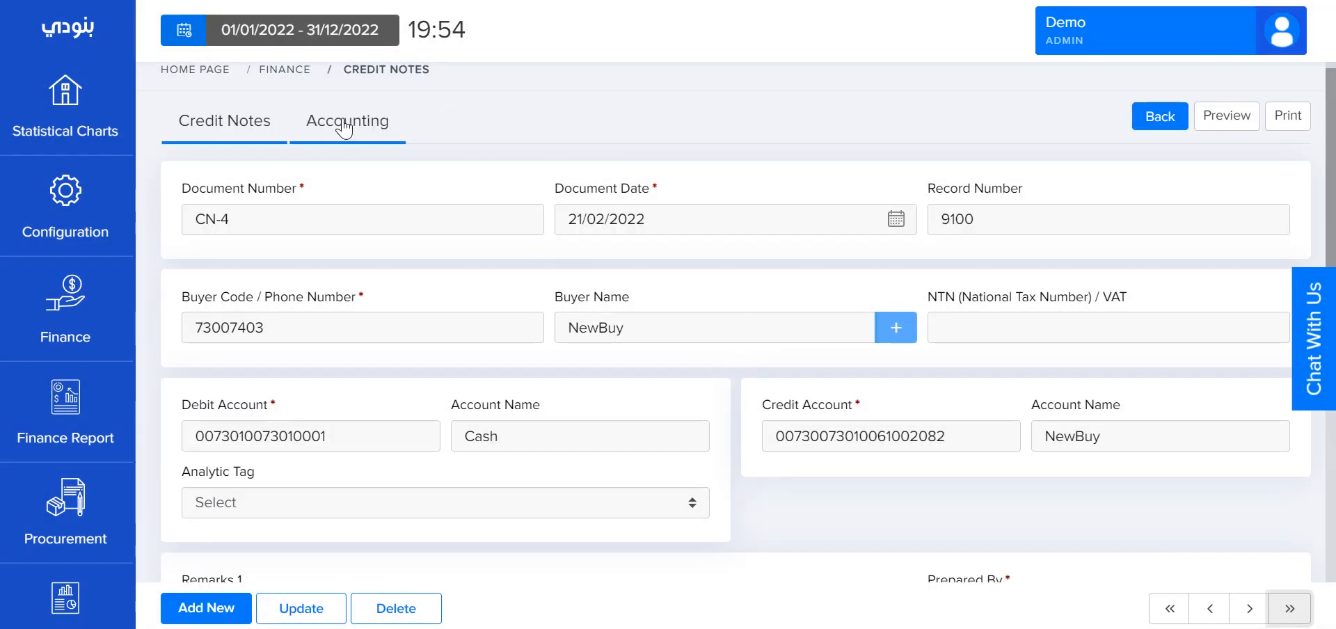
pyautogui.click(348, 125)
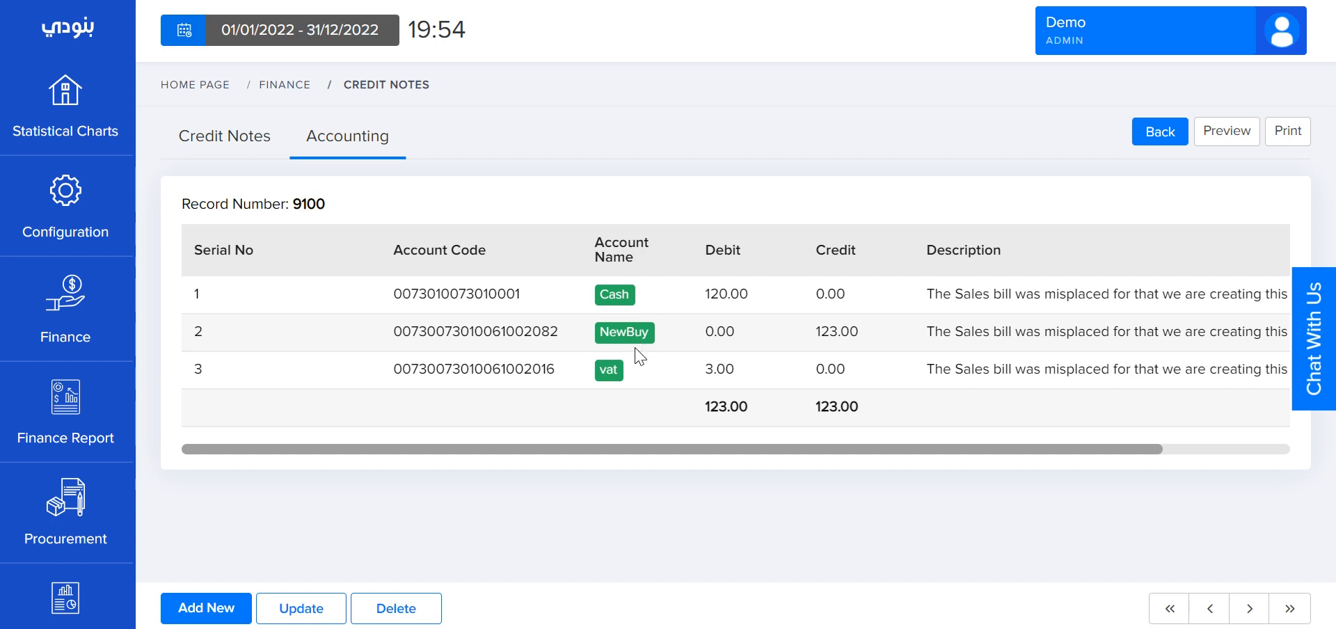
# - Return to the saved credit note's main form and start printing it
pyautogui.click(183, 156)
pyautogui.click(1293, 132)
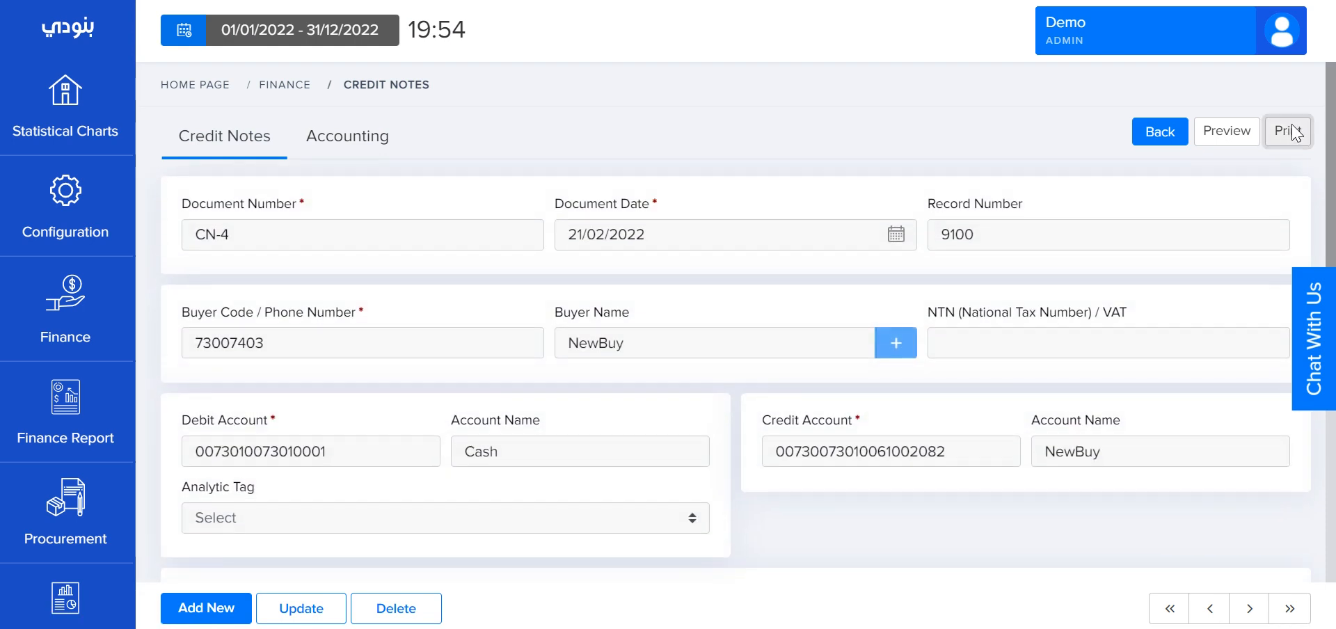